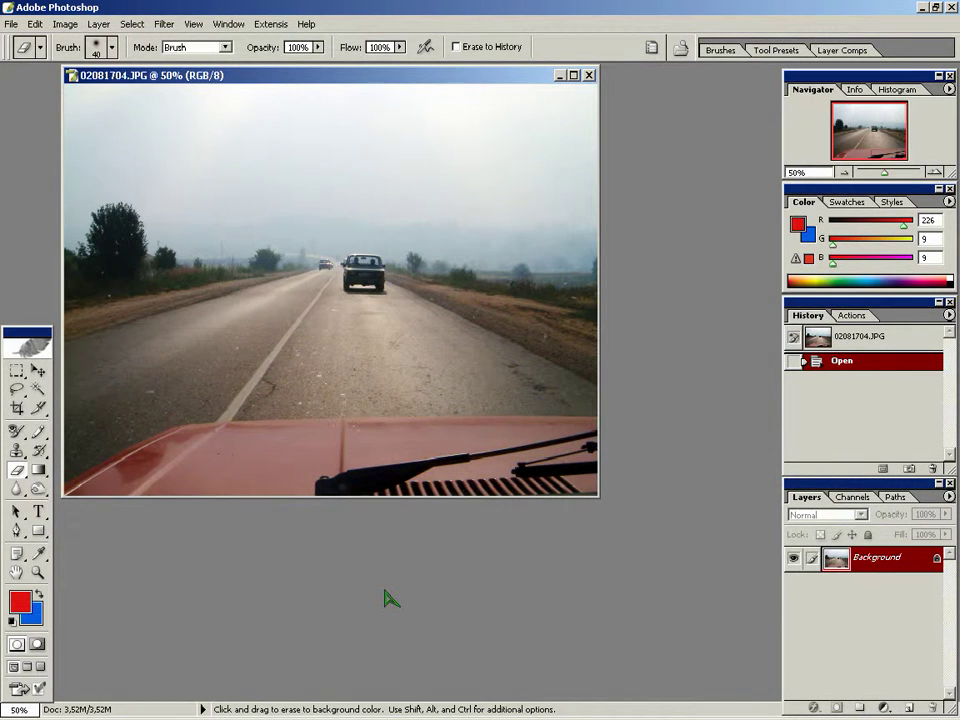
# Step: Reset the colours to the default black foreground and white background
pyautogui.click(12, 621)
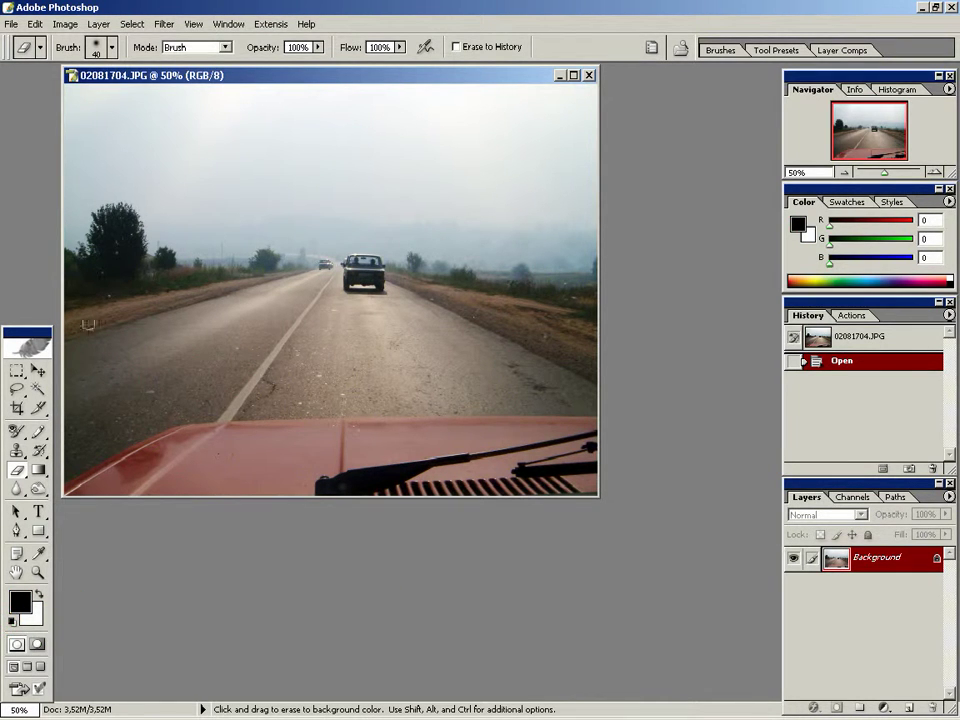
pyautogui.click(66, 24)
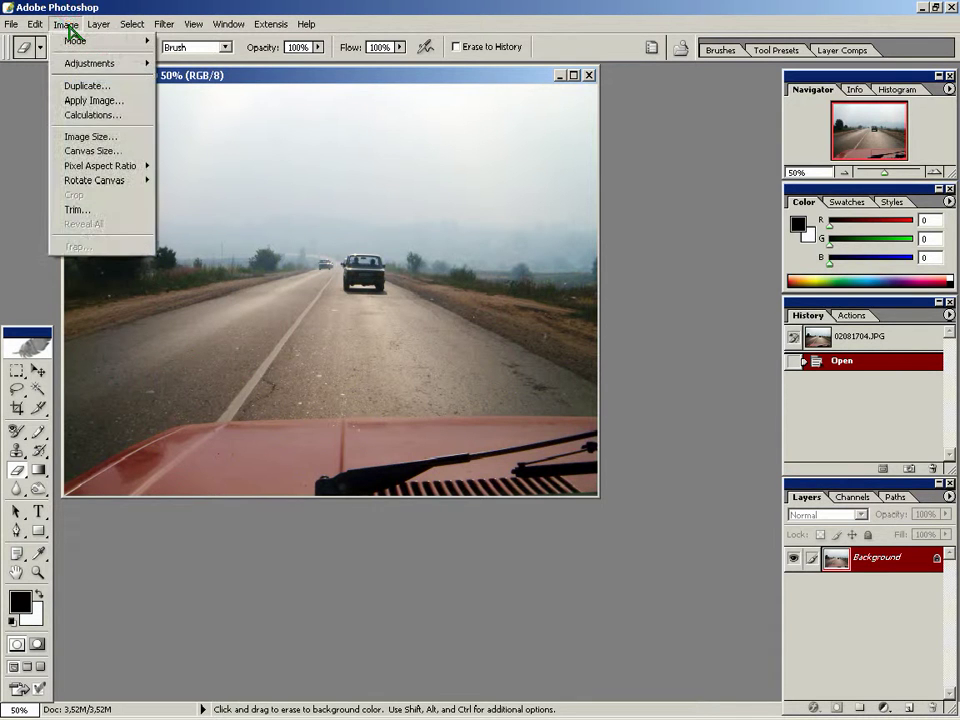
# Step: Enlarge the canvas to 200% width and 200% height using percent units
pyautogui.click(101, 151)
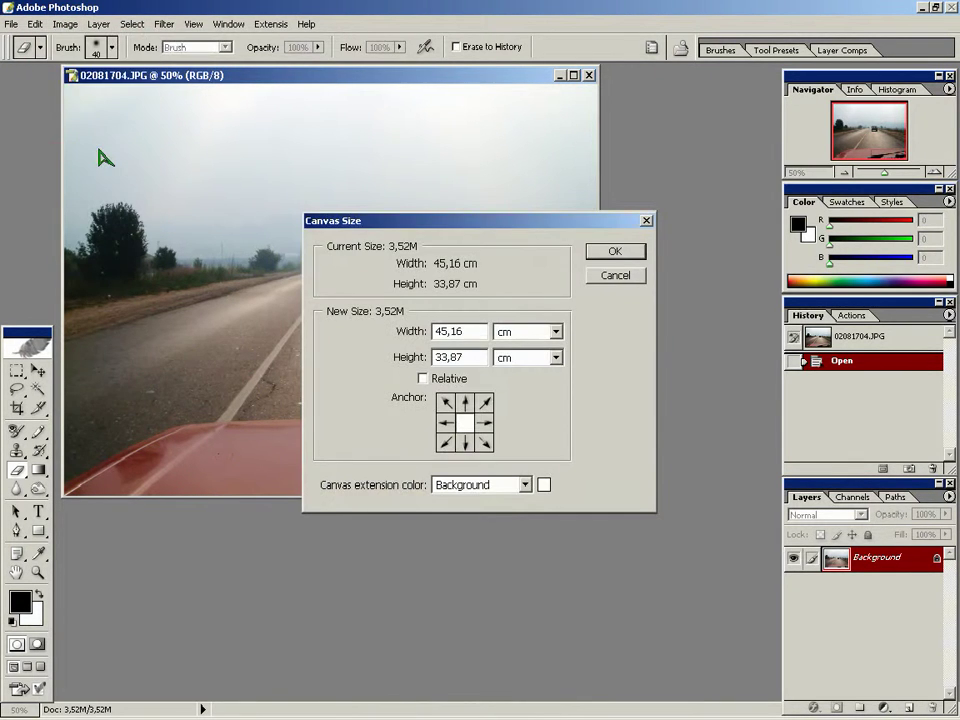
pyautogui.click(555, 331)
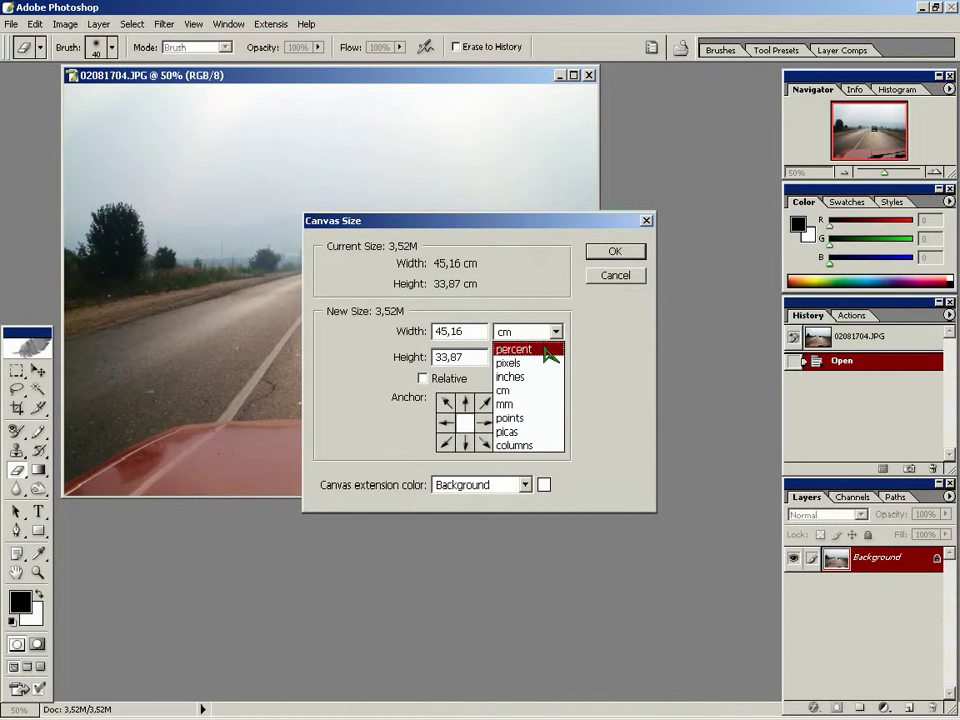
pyautogui.click(549, 346)
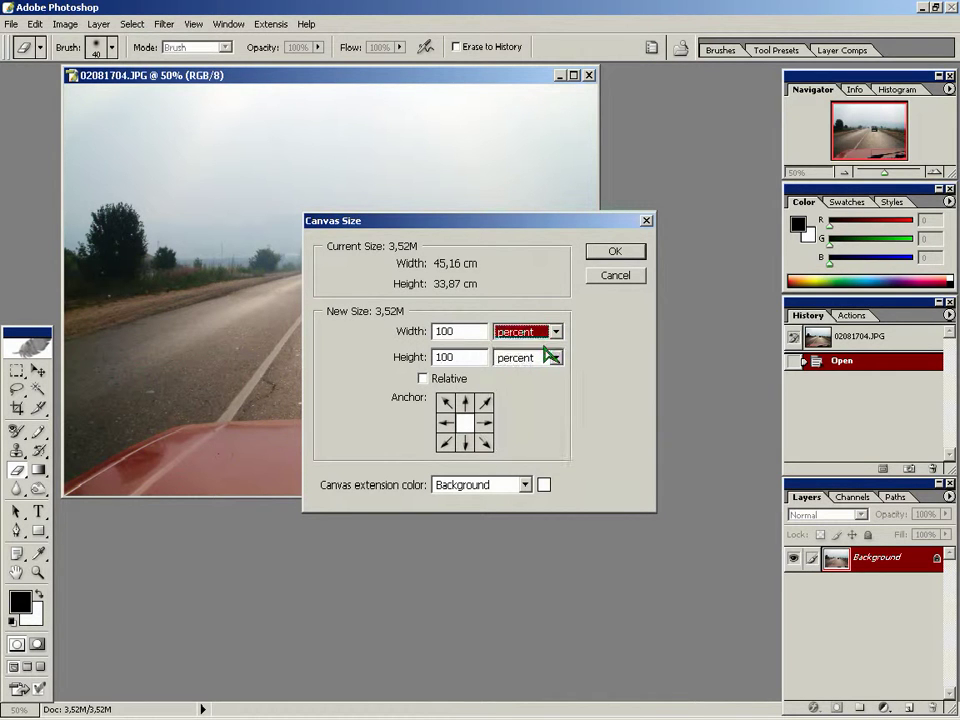
pyautogui.doubleClick(467, 331)
pyautogui.write('200')
pyautogui.doubleClick(444, 357)
pyautogui.write('200')
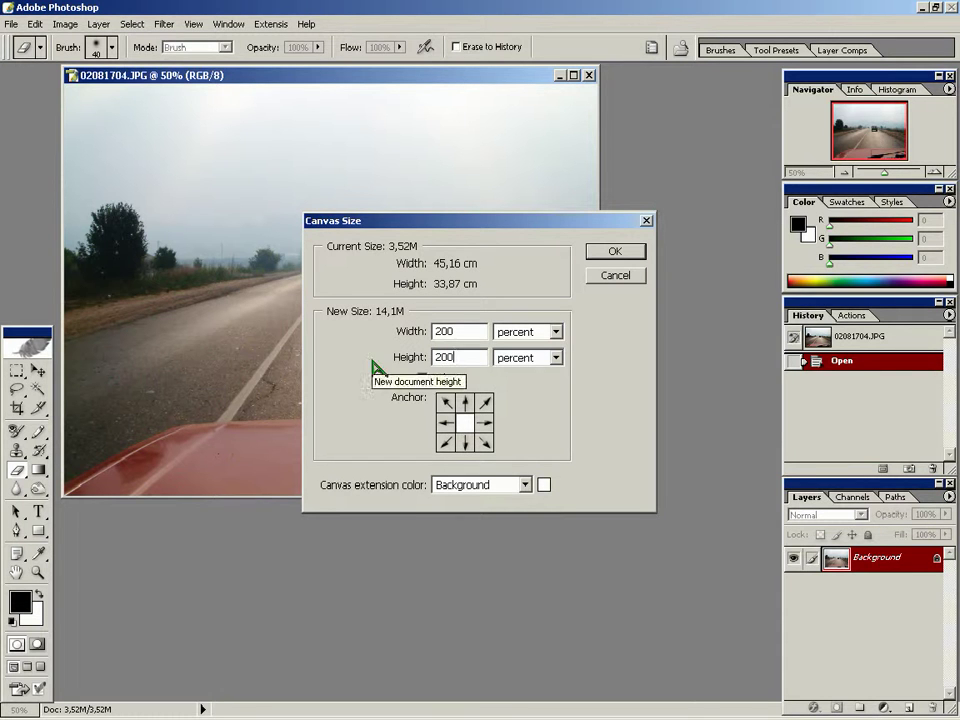
pyautogui.click(615, 252)
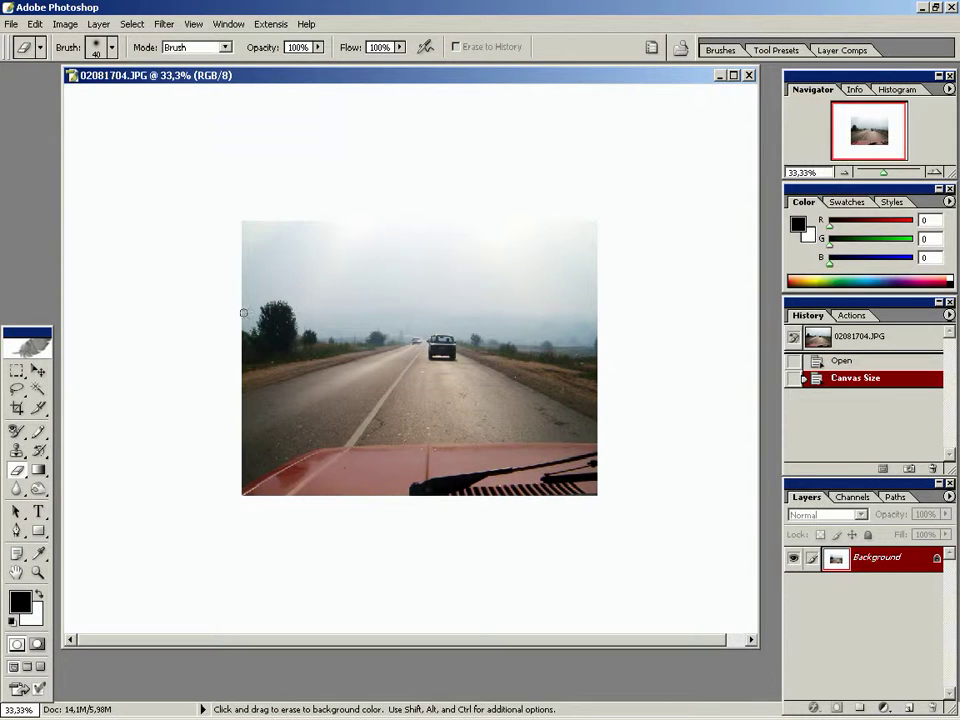
# Step: Apply the Polar Coordinates filter using Polar to Rectangular
pyautogui.click(163, 23)
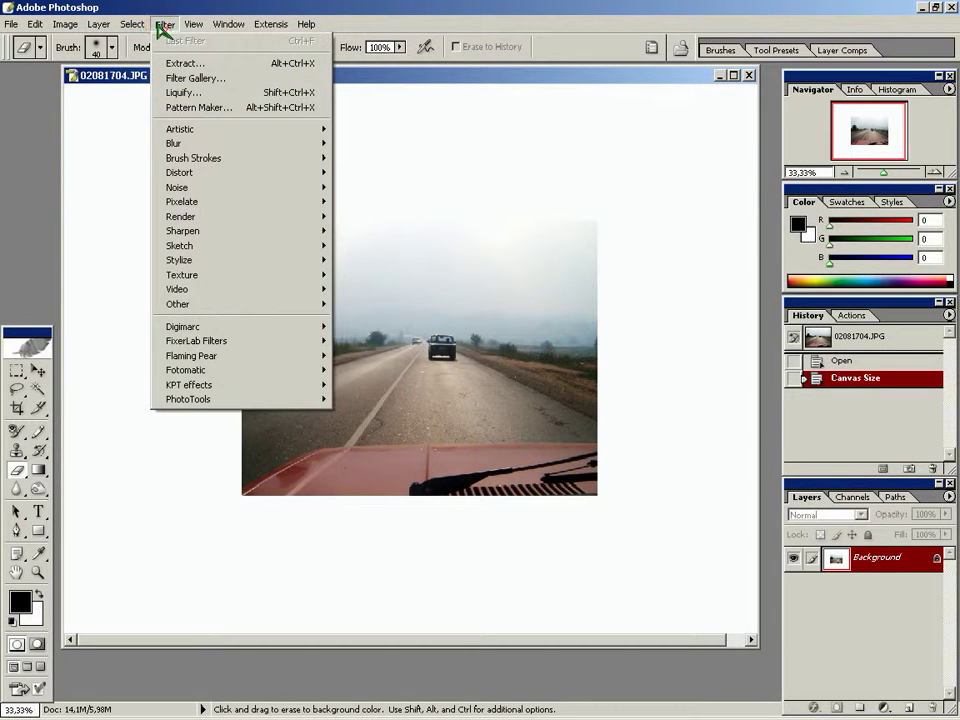
pyautogui.moveTo(180, 172)
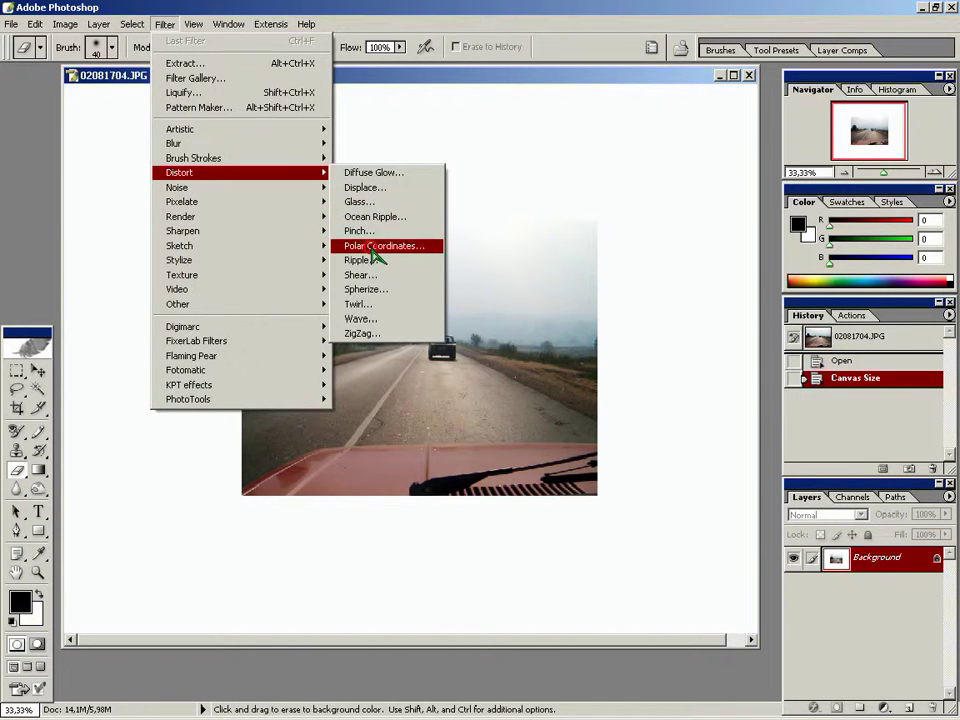
pyautogui.click(372, 247)
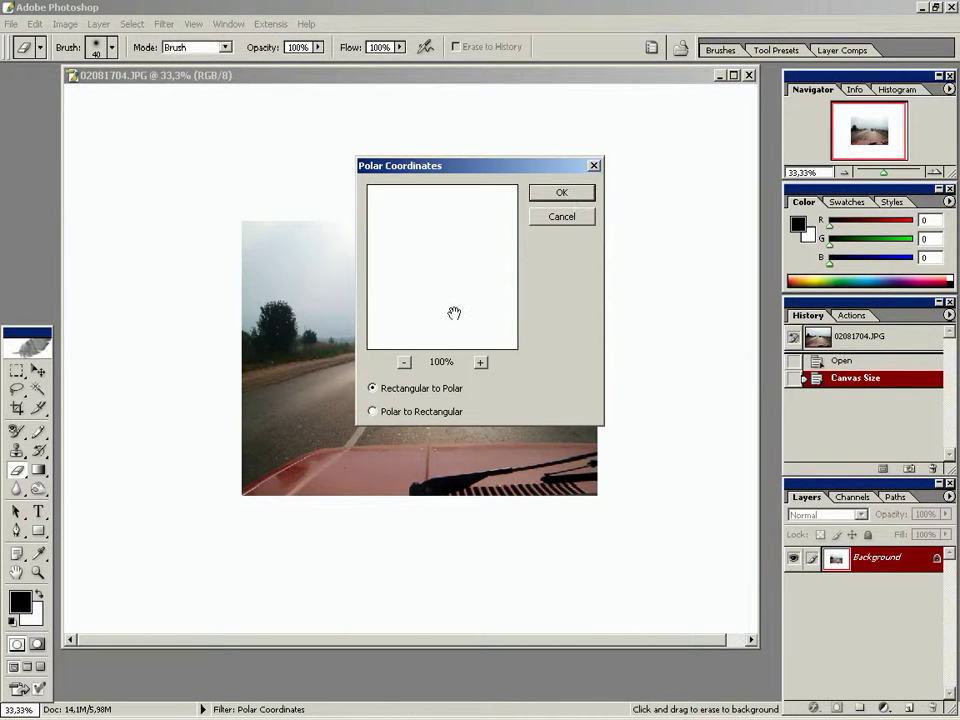
pyautogui.click(404, 362)
pyautogui.click(404, 362)
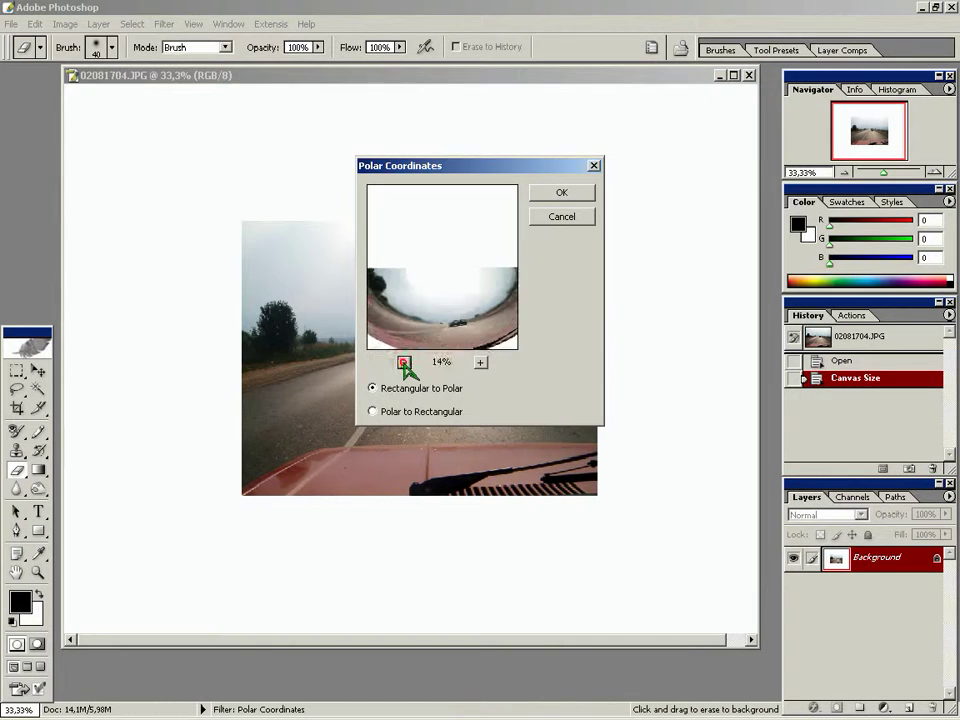
pyautogui.click(373, 412)
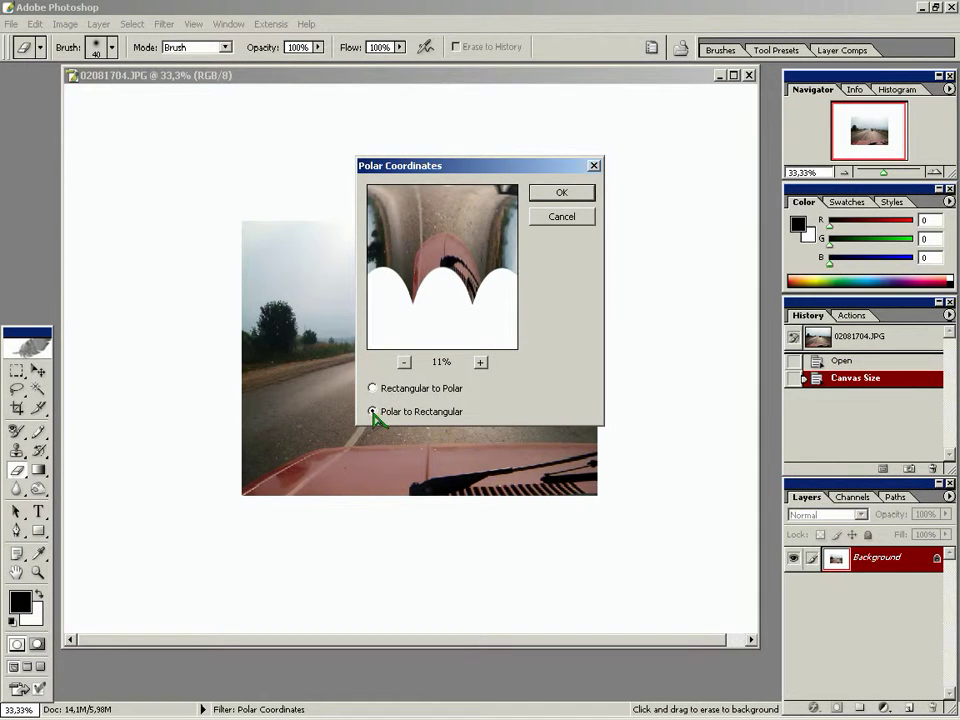
pyautogui.click(561, 193)
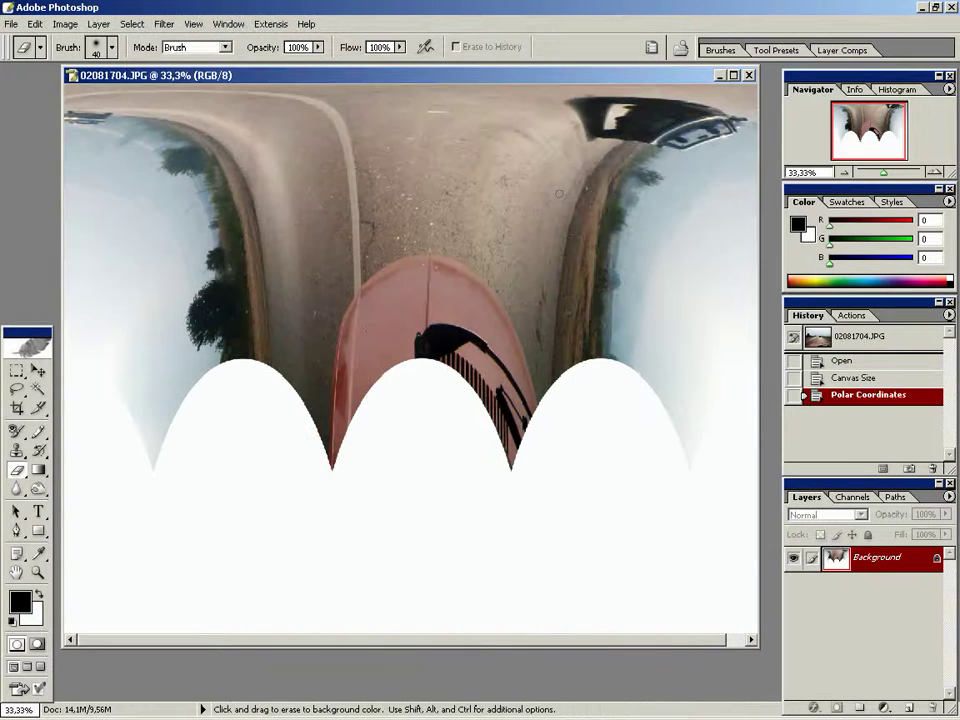
# Step: Rotate the canvas 90° clockwise and enter Quick Mask mode
pyautogui.click(65, 24)
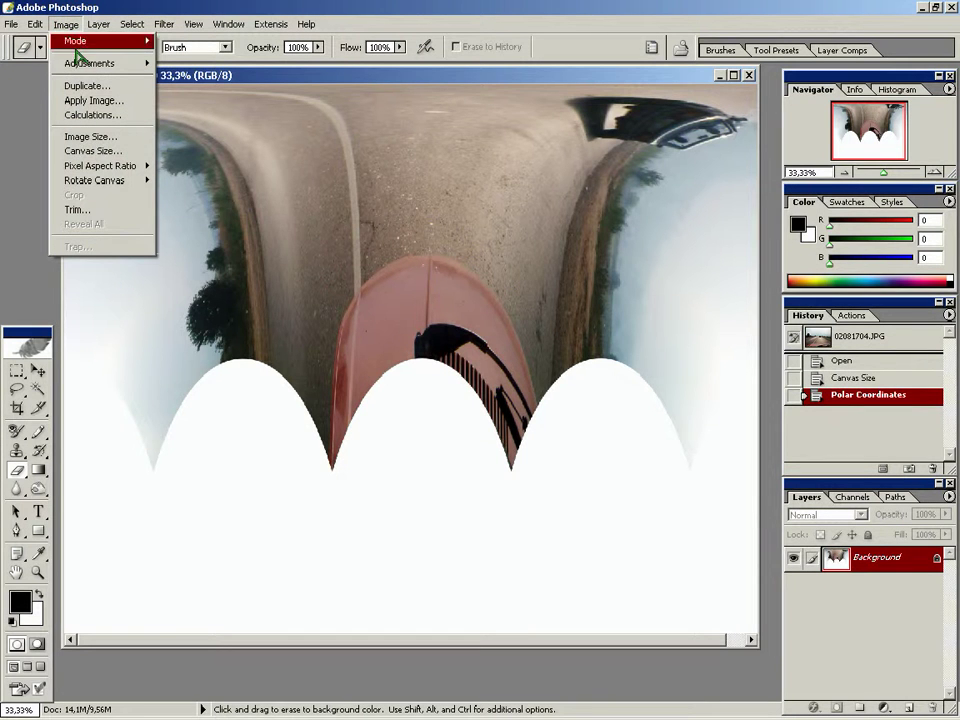
pyautogui.moveTo(95, 180)
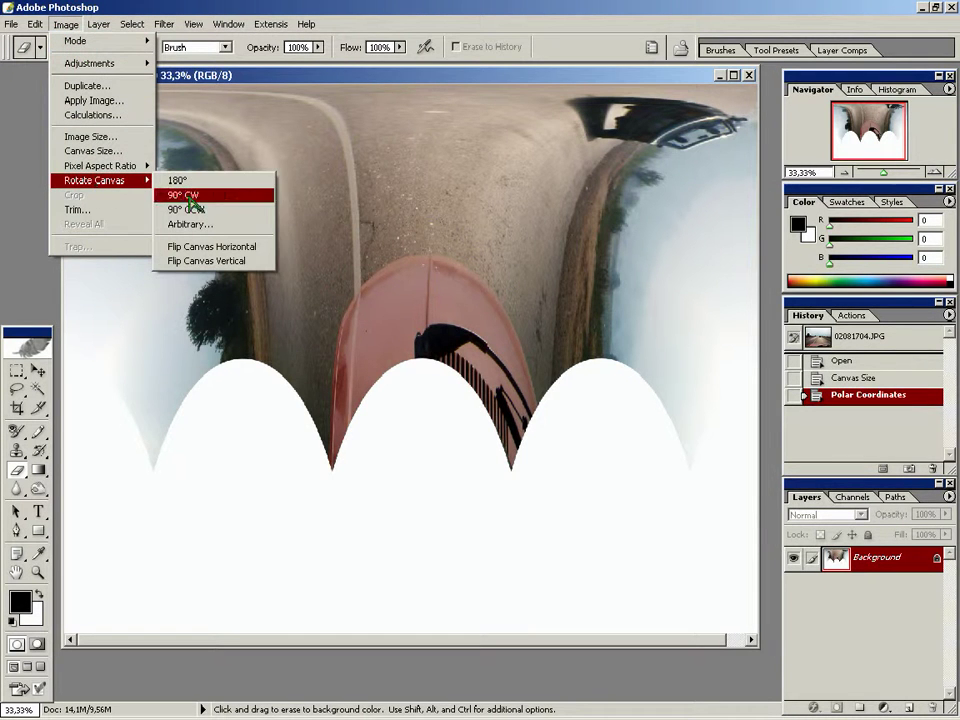
pyautogui.click(188, 196)
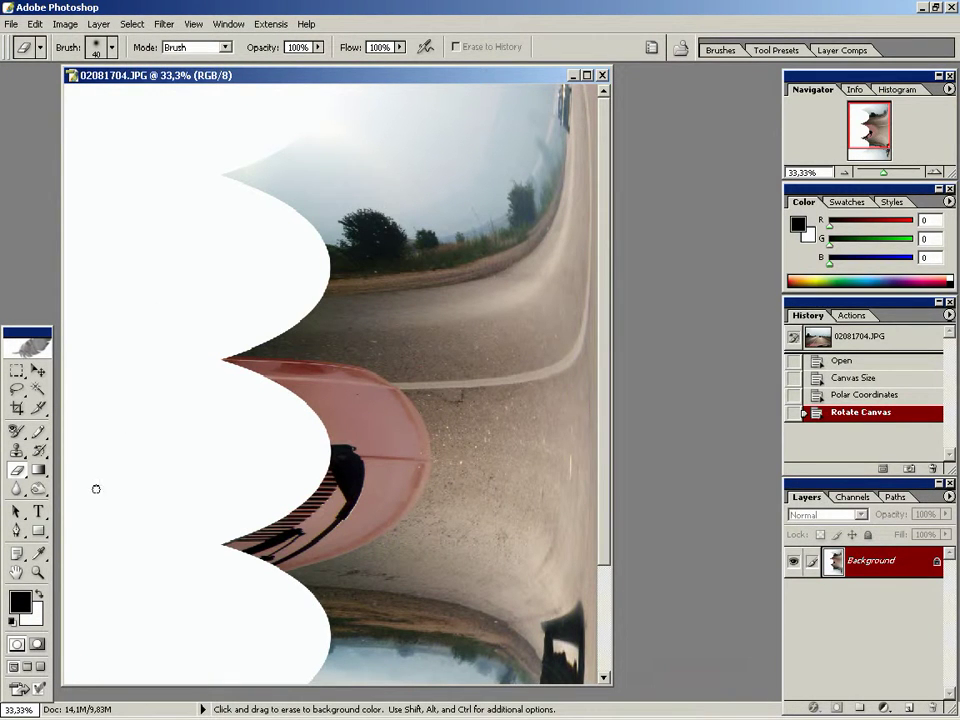
pyautogui.click(37, 645)
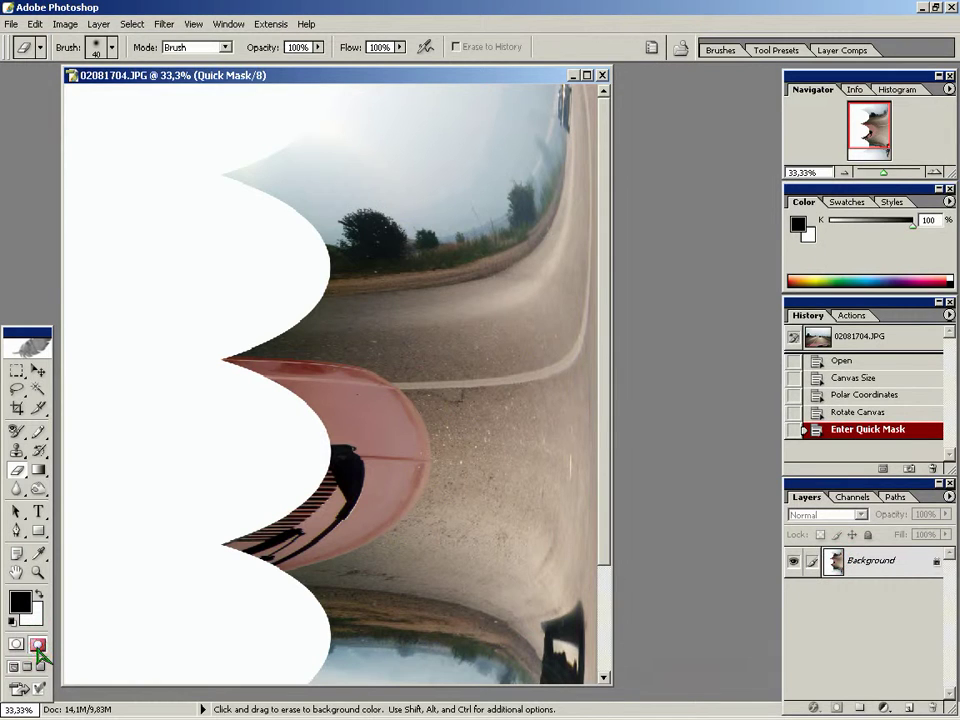
# Step: Draw a horizontal gradient mask fading from the left side toward the middle
pyautogui.click(42, 471)
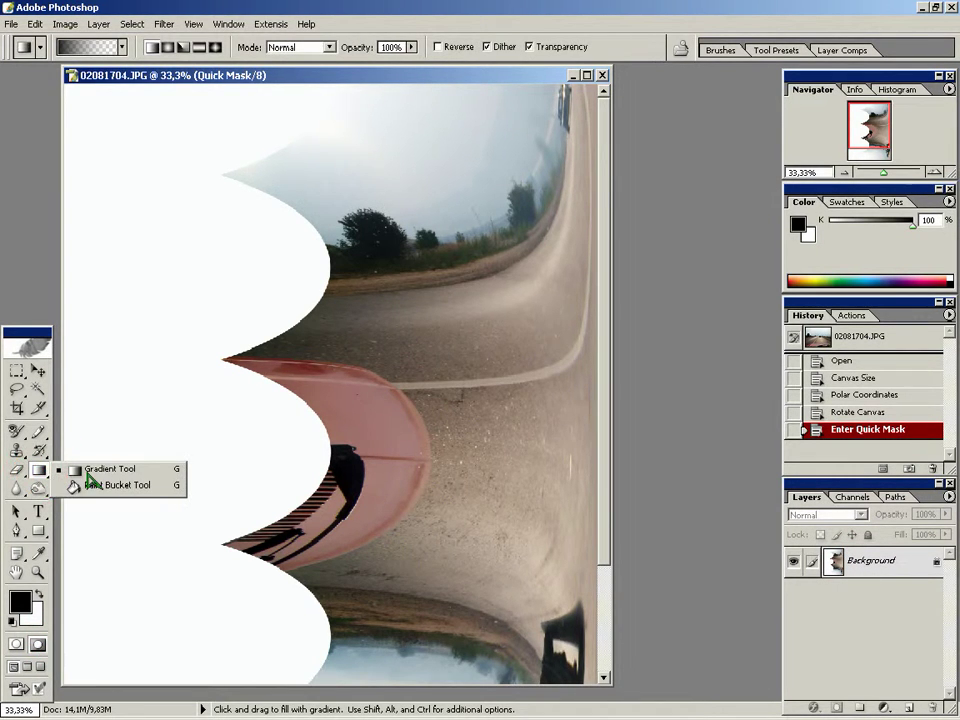
pyautogui.click(86, 470)
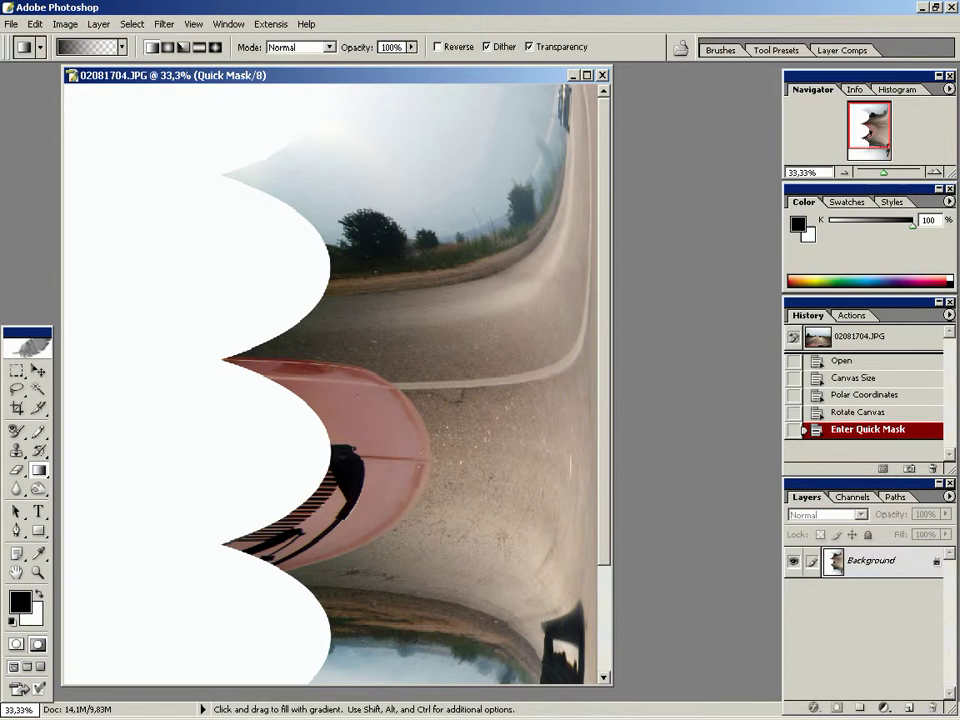
pyautogui.moveTo(327, 378); pyautogui.dragTo(327, 378)
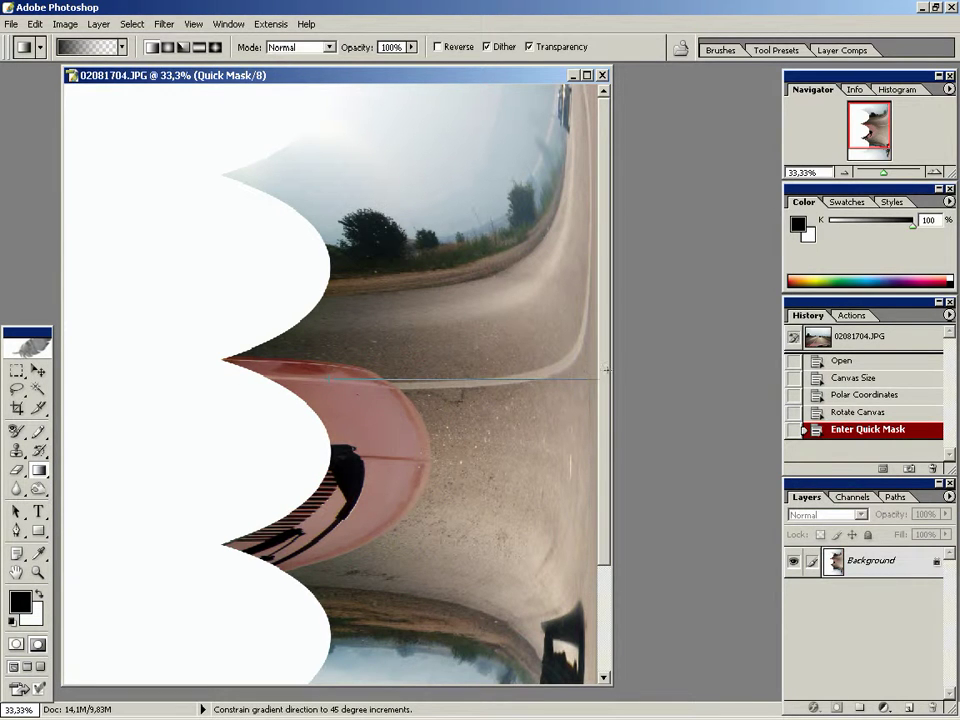
pyautogui.moveTo(607, 370); pyautogui.dragTo(608, 375)
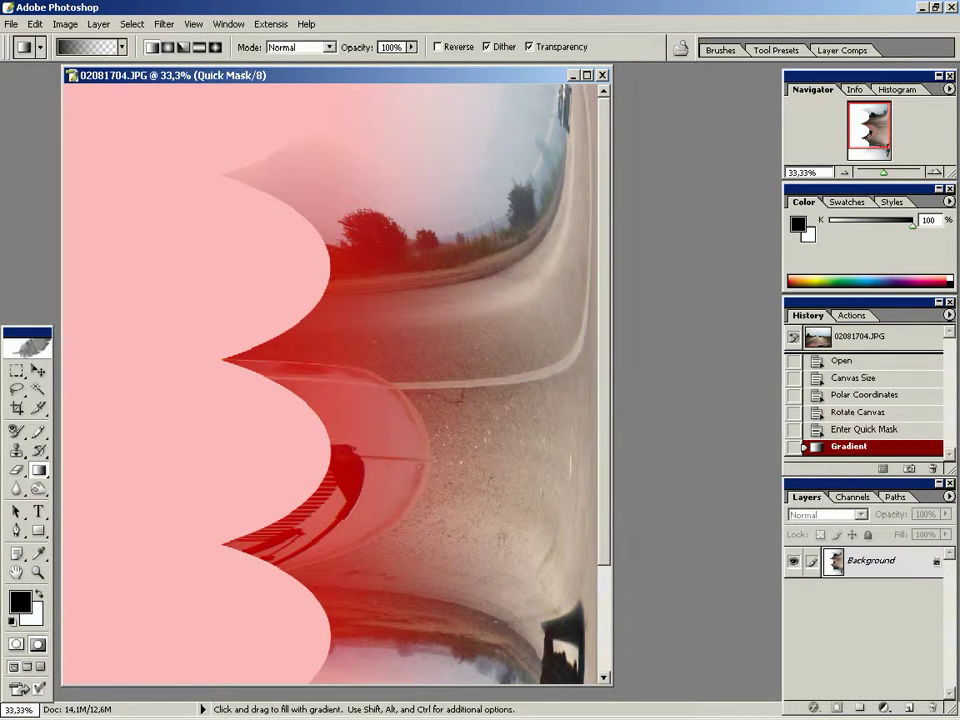
# Step: Convert the quick mask into a selection and invert it
pyautogui.click(16, 645)
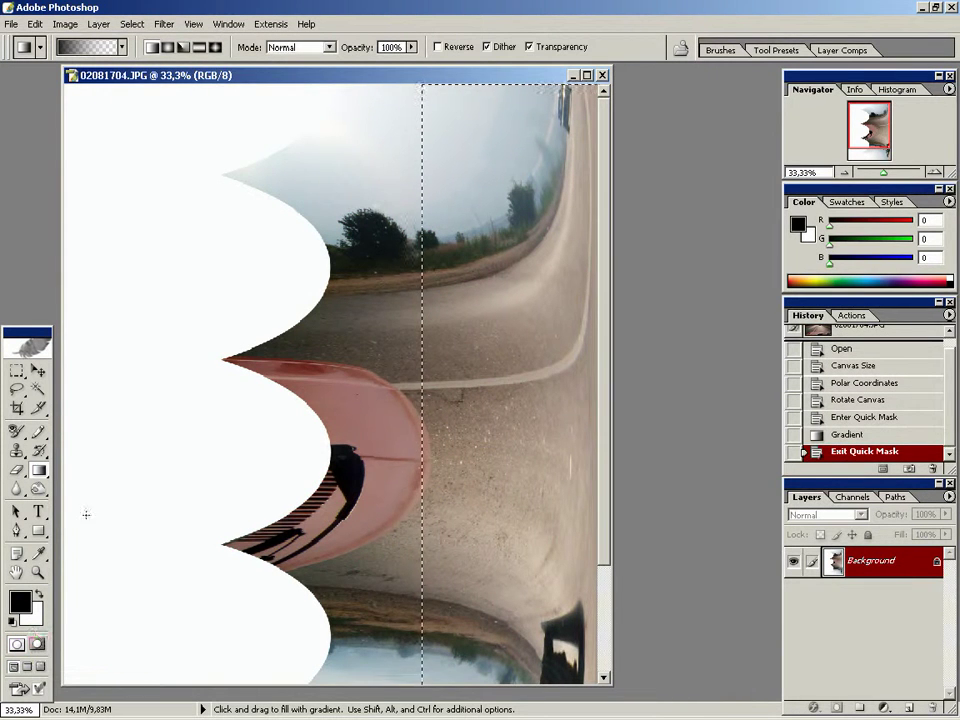
pyautogui.click(133, 24)
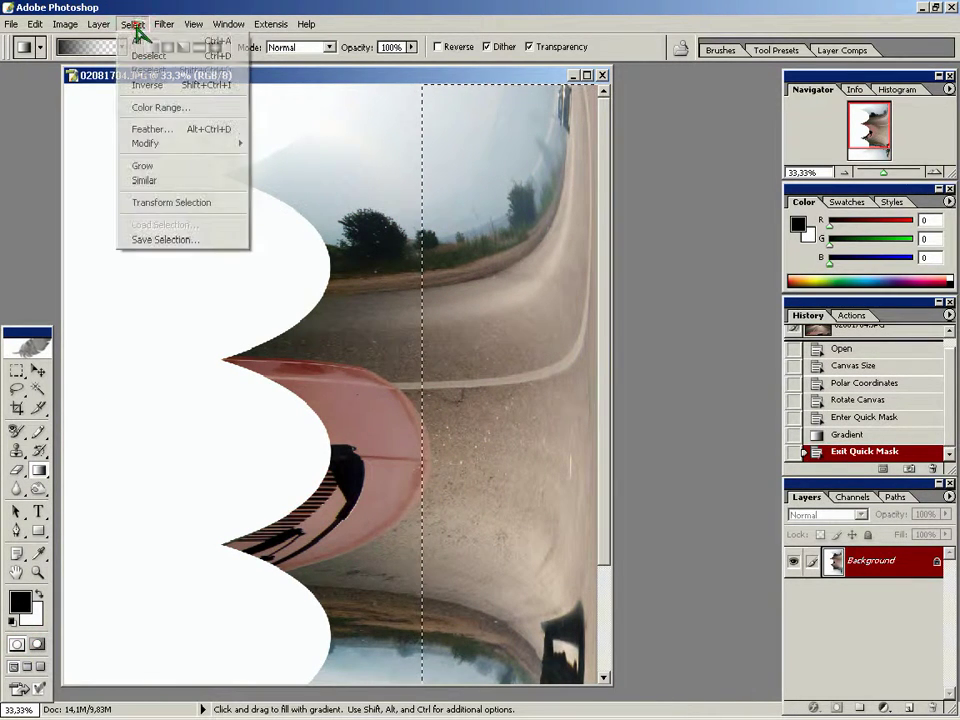
pyautogui.click(141, 86)
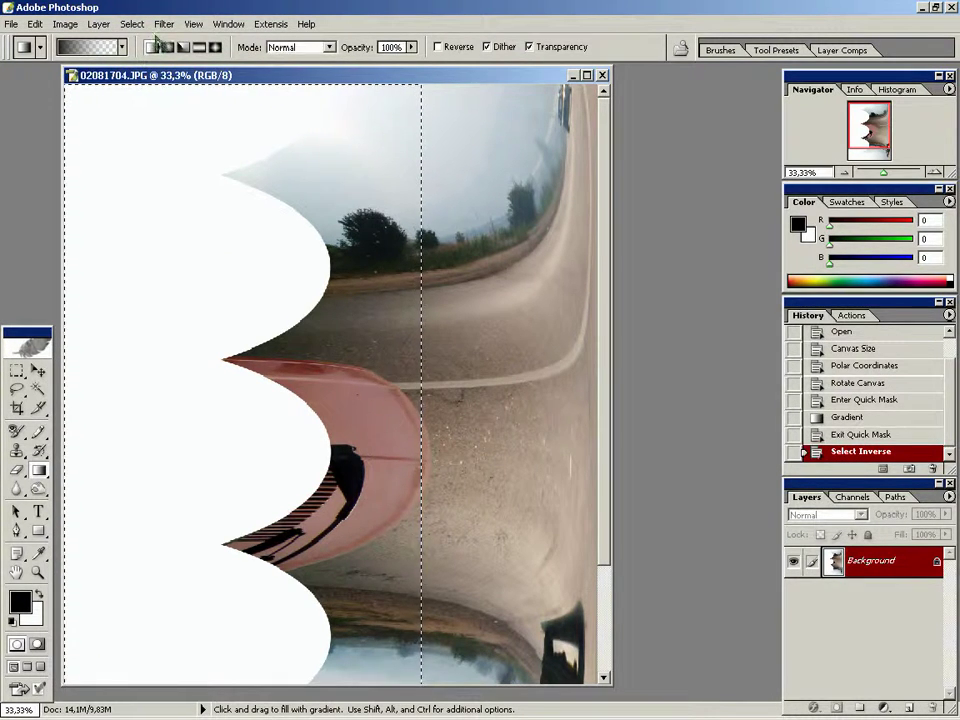
# Step: Apply the Wind filter blowing from the left to the selection
pyautogui.click(163, 24)
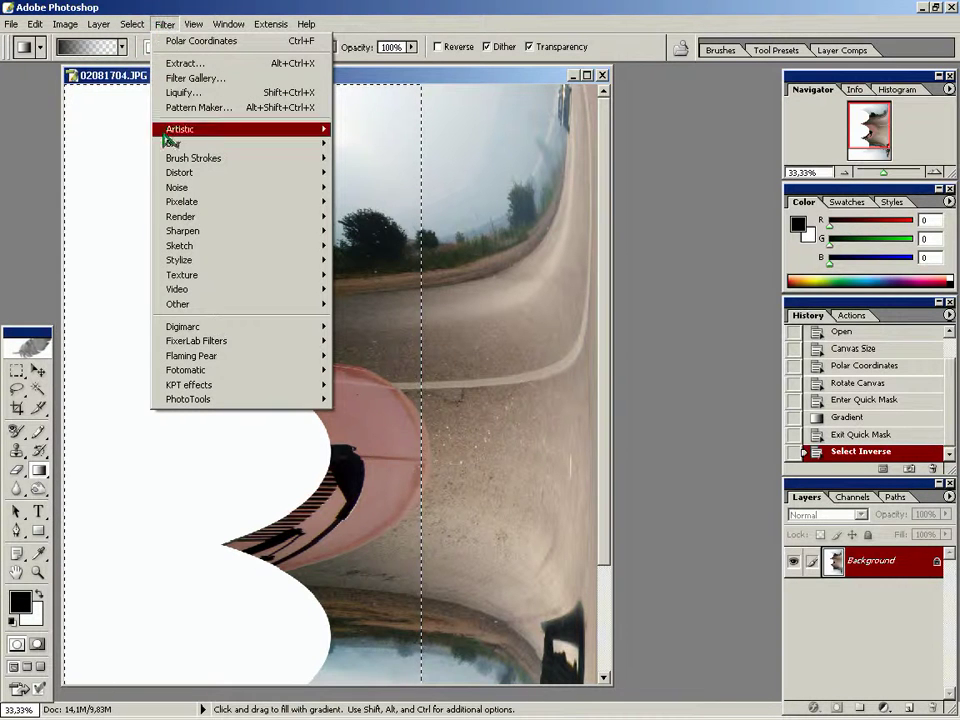
pyautogui.moveTo(179, 260)
pyautogui.click(360, 377)
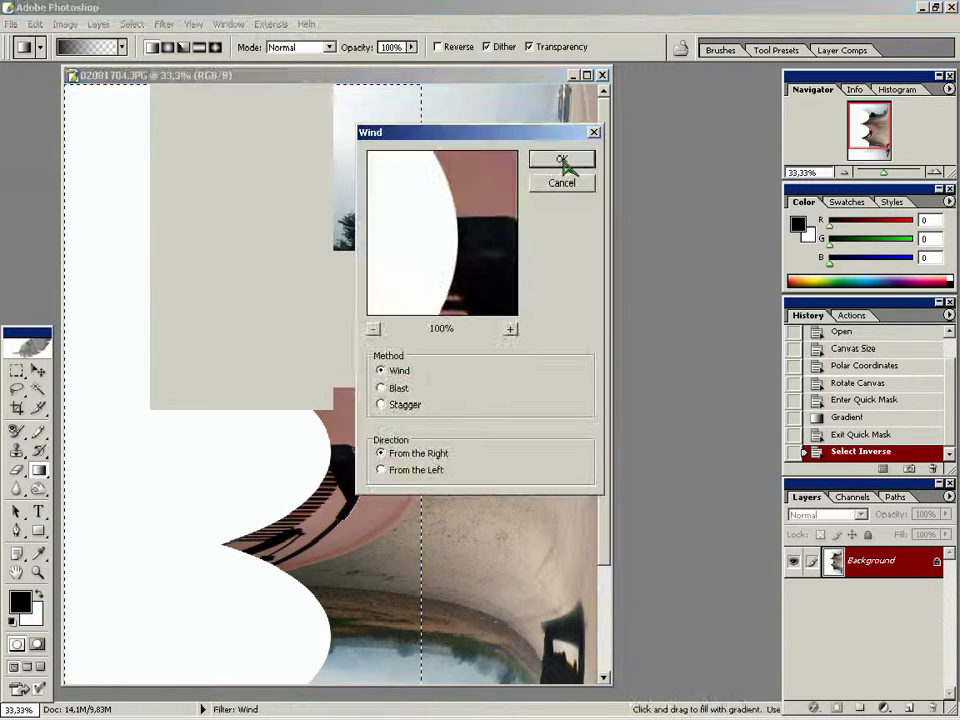
pyautogui.click(381, 470)
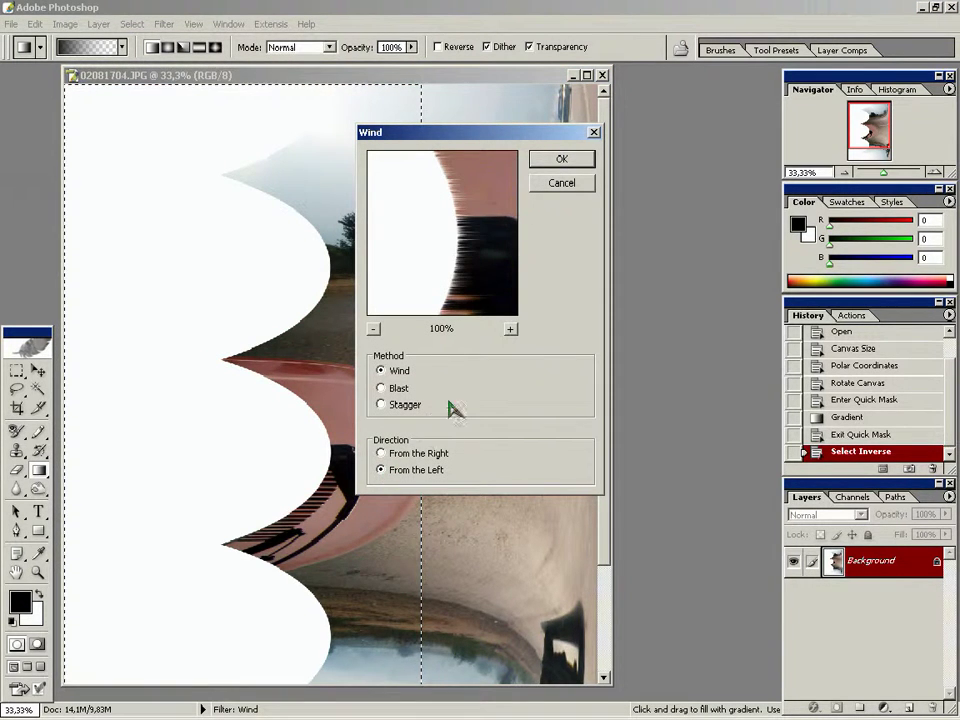
pyautogui.click(563, 163)
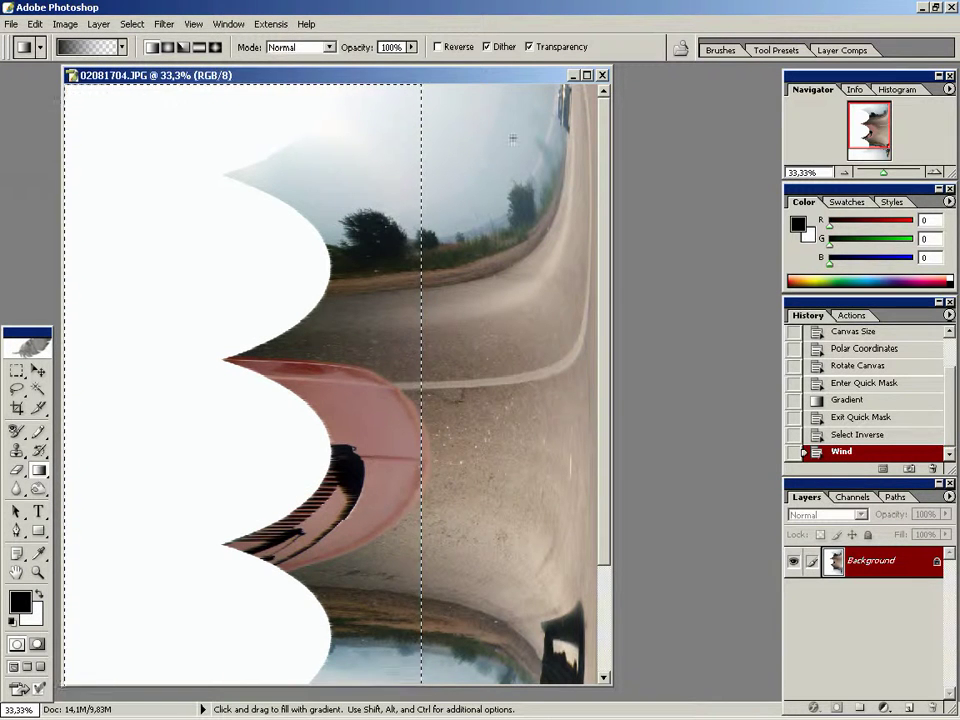
# Step: Apply a Motion Blur with a 10° angle and 15-pixel distance
pyautogui.click(164, 24)
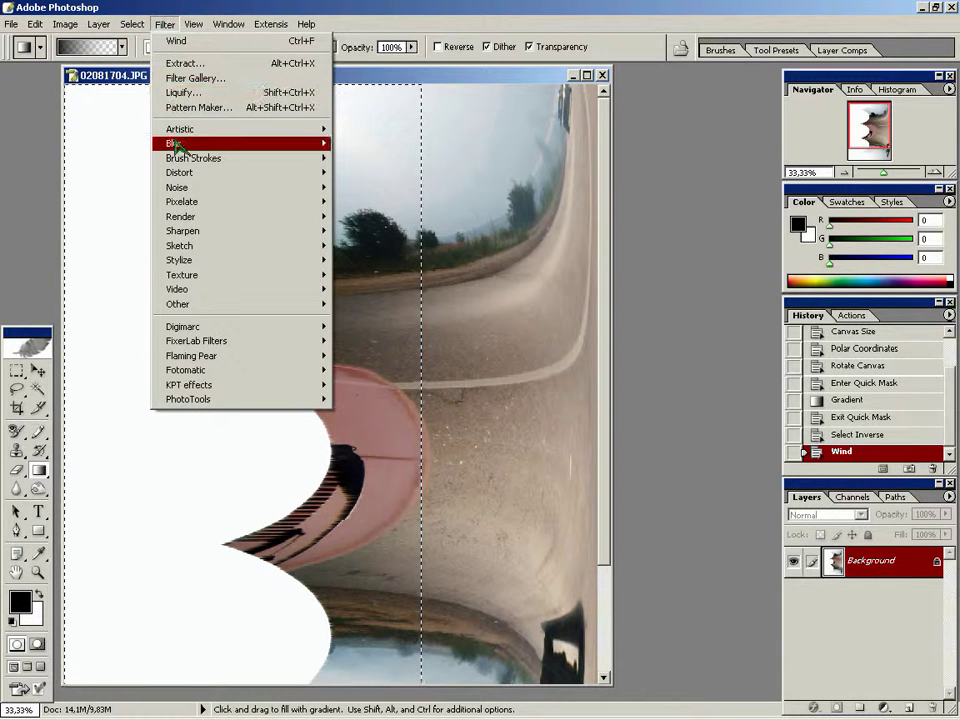
pyautogui.moveTo(174, 143)
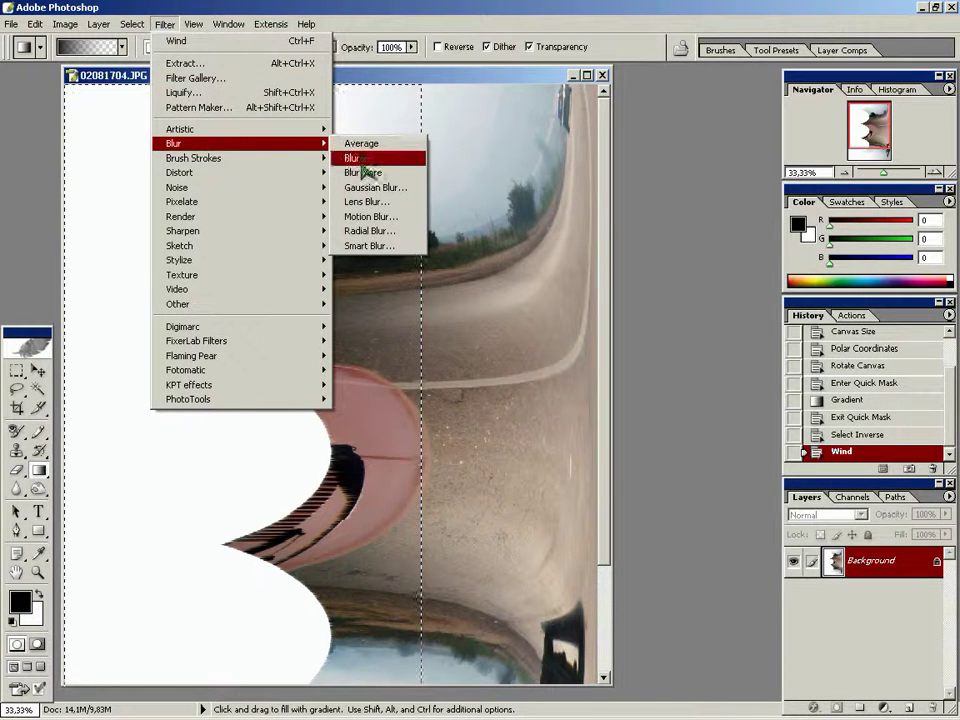
pyautogui.click(364, 216)
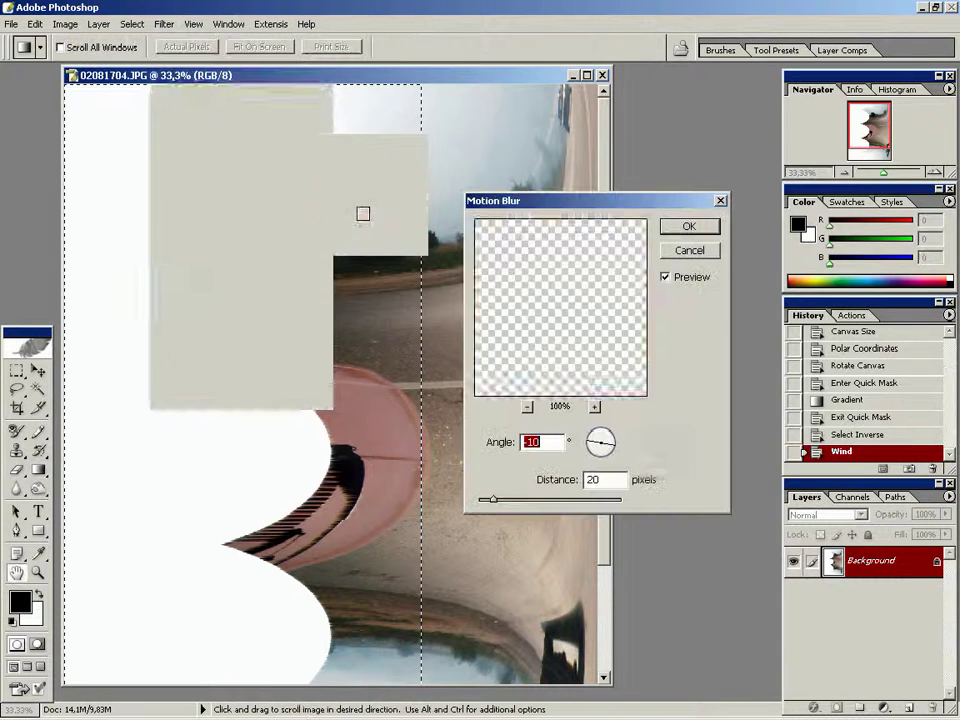
pyautogui.write('10')
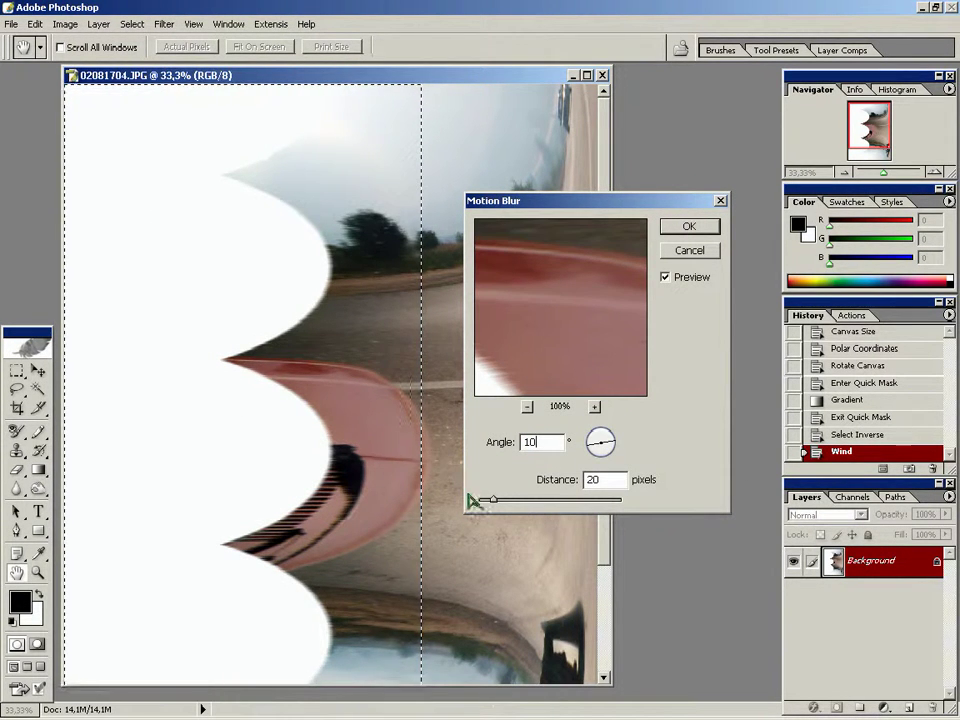
pyautogui.moveTo(494, 500); pyautogui.dragTo(490, 500)
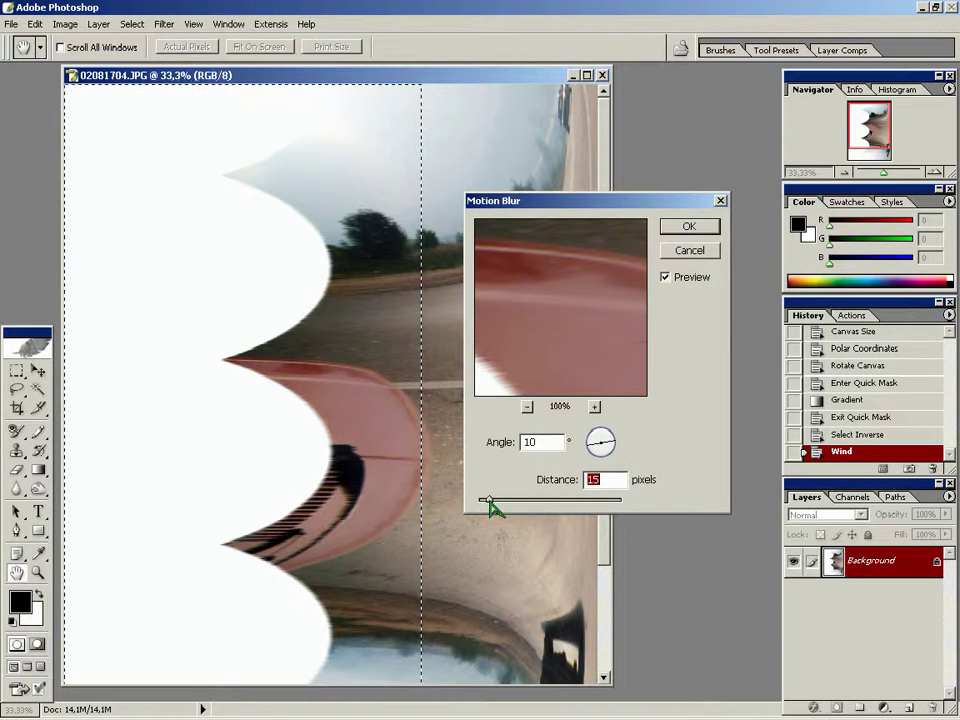
pyautogui.click(688, 227)
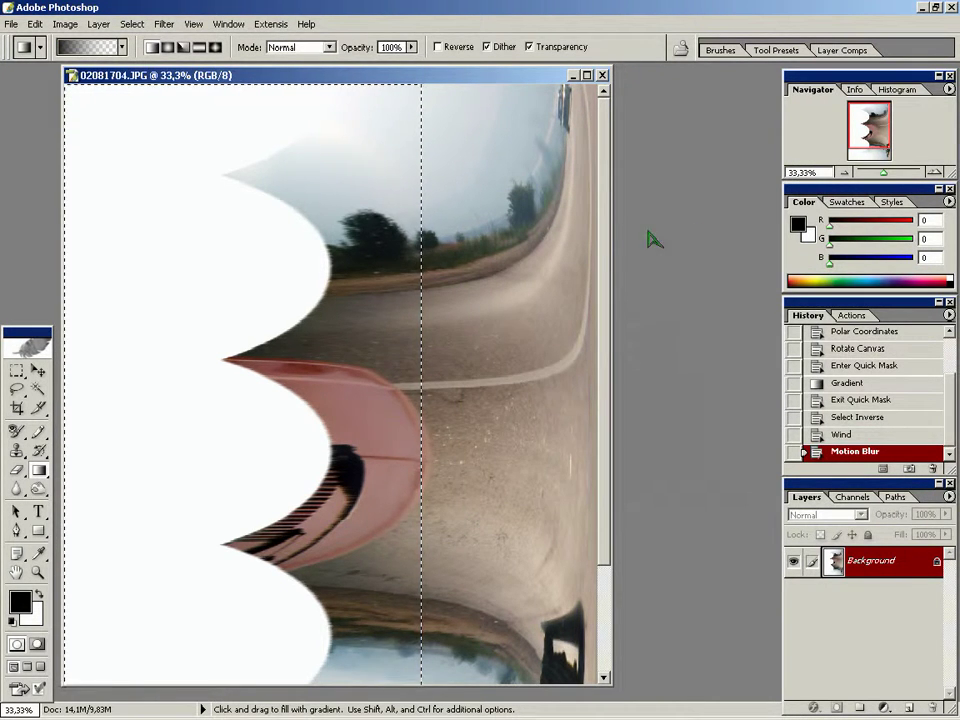
# Step: Apply a second Motion Blur at −10° angle, keeping the 15-pixel distance
pyautogui.click(162, 24)
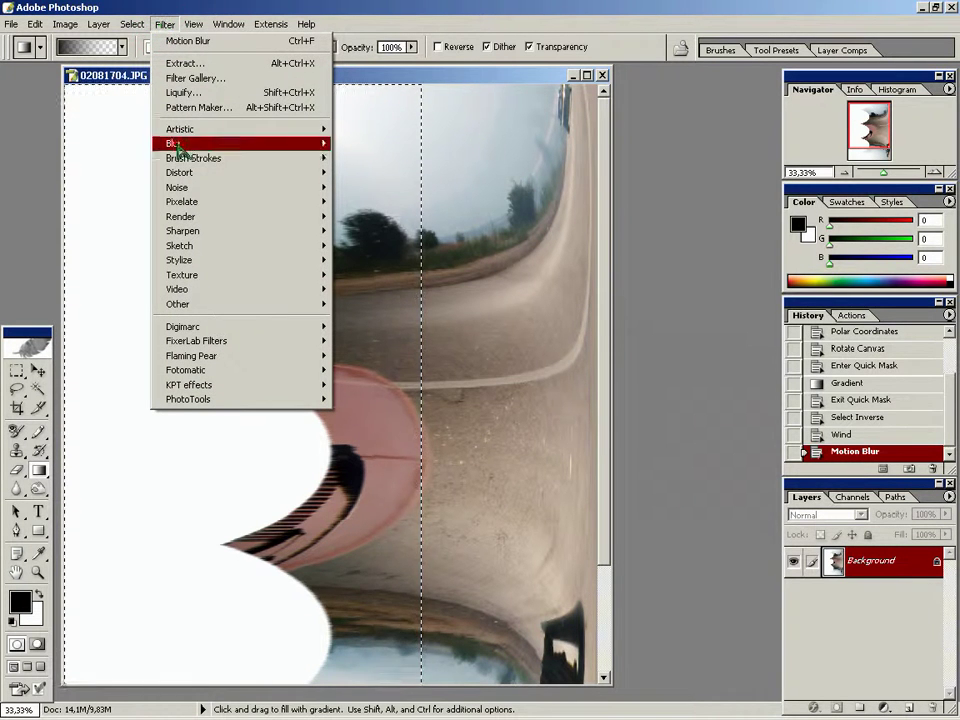
pyautogui.moveTo(174, 143)
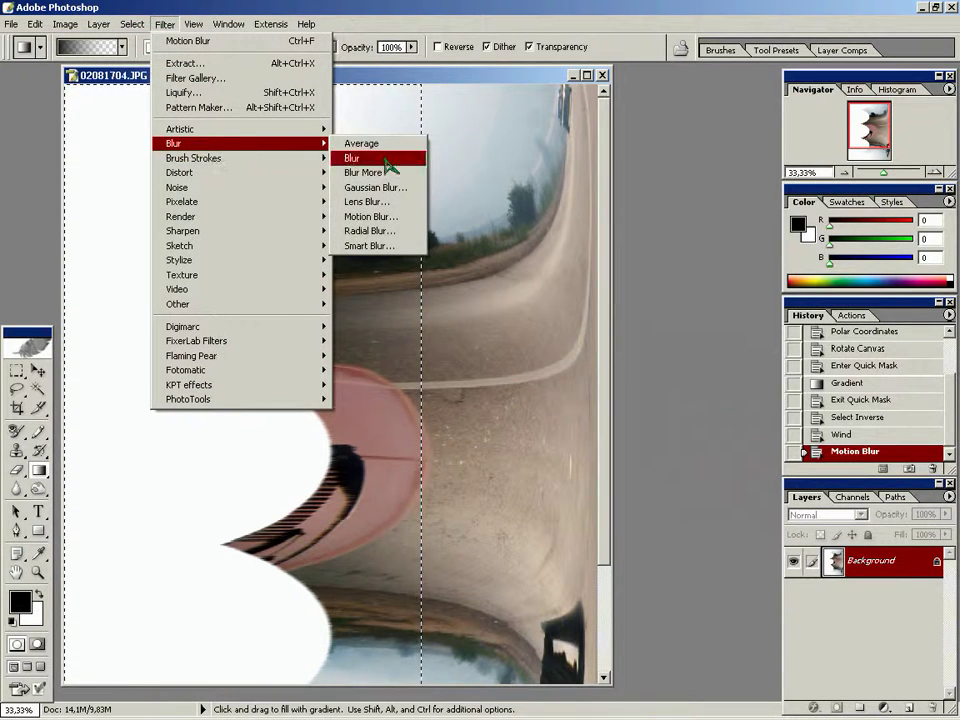
pyautogui.click(379, 222)
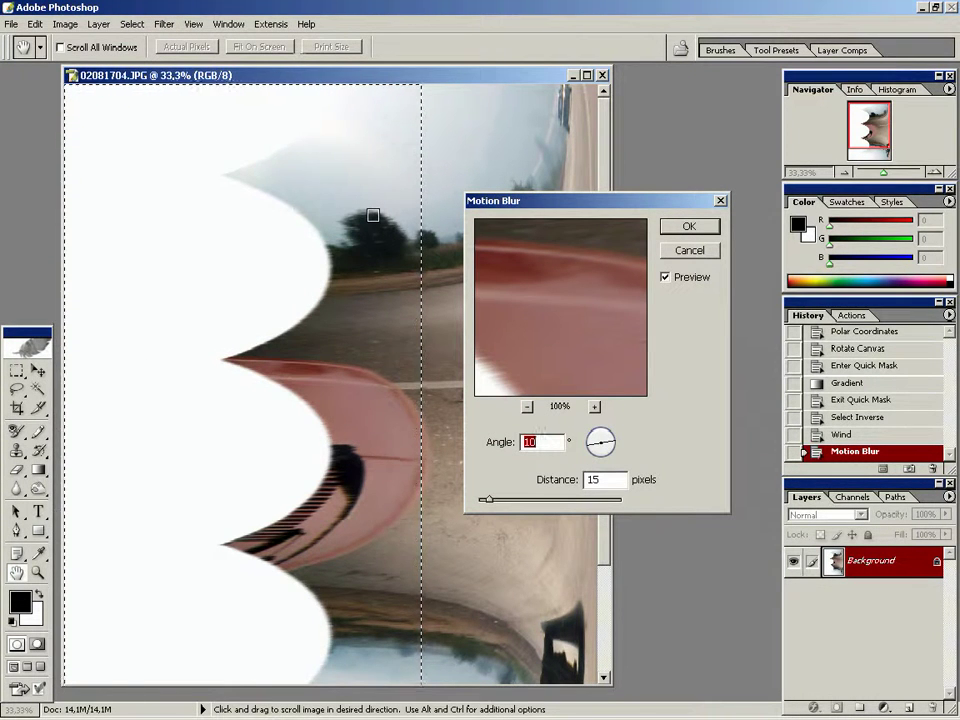
pyautogui.write('10')
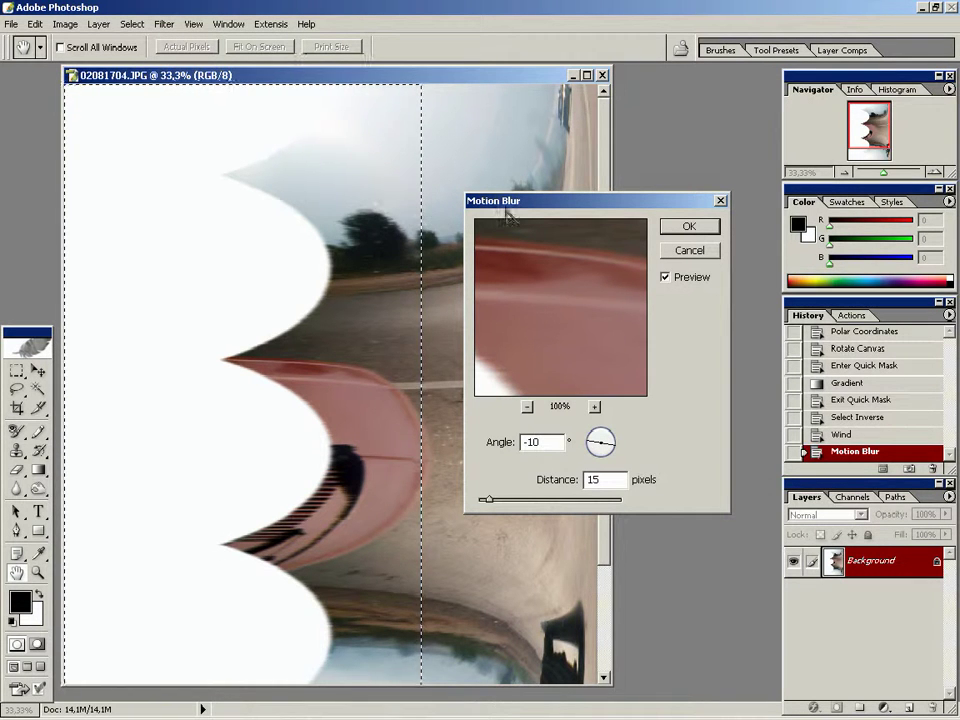
pyautogui.click(689, 226)
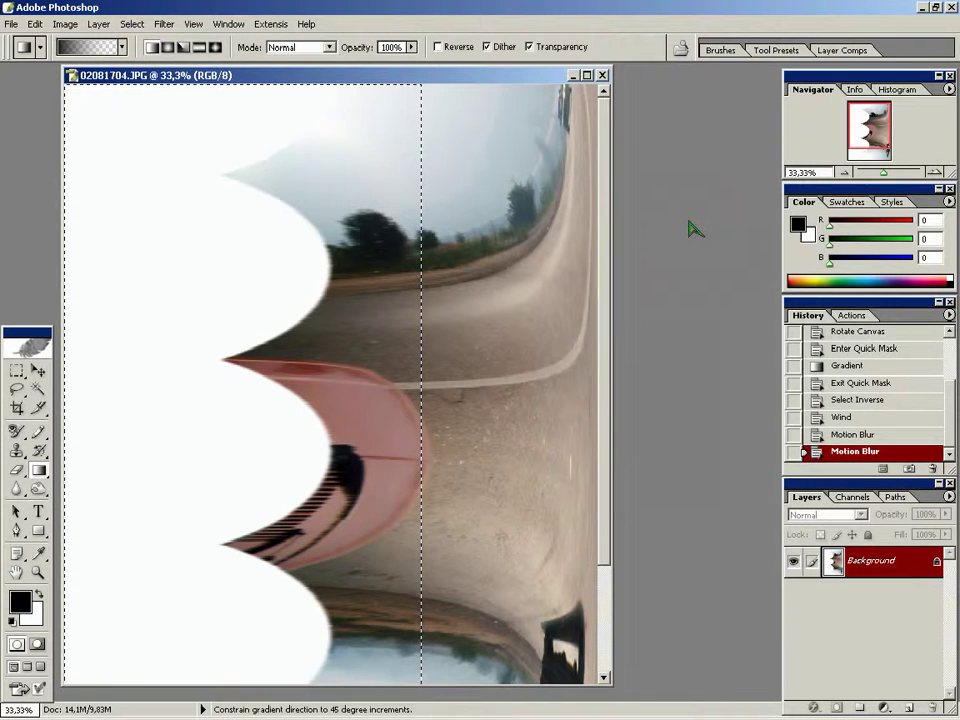
# Step: Deselect and rotate the canvas 90° counter-clockwise
pyautogui.hotkey('ctrl', 'd')
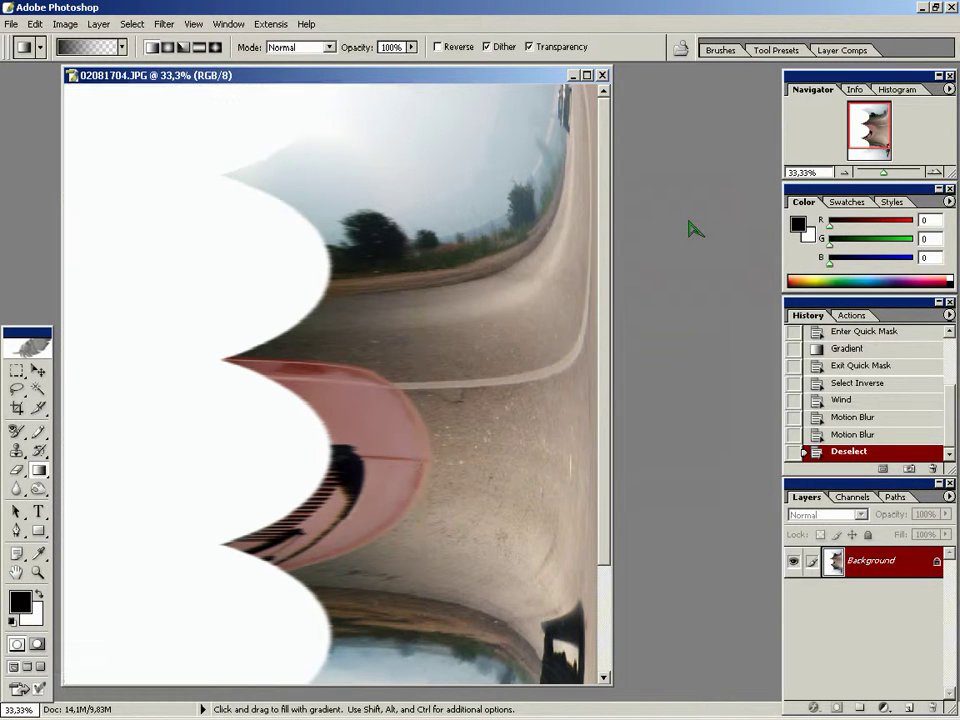
pyautogui.click(65, 24)
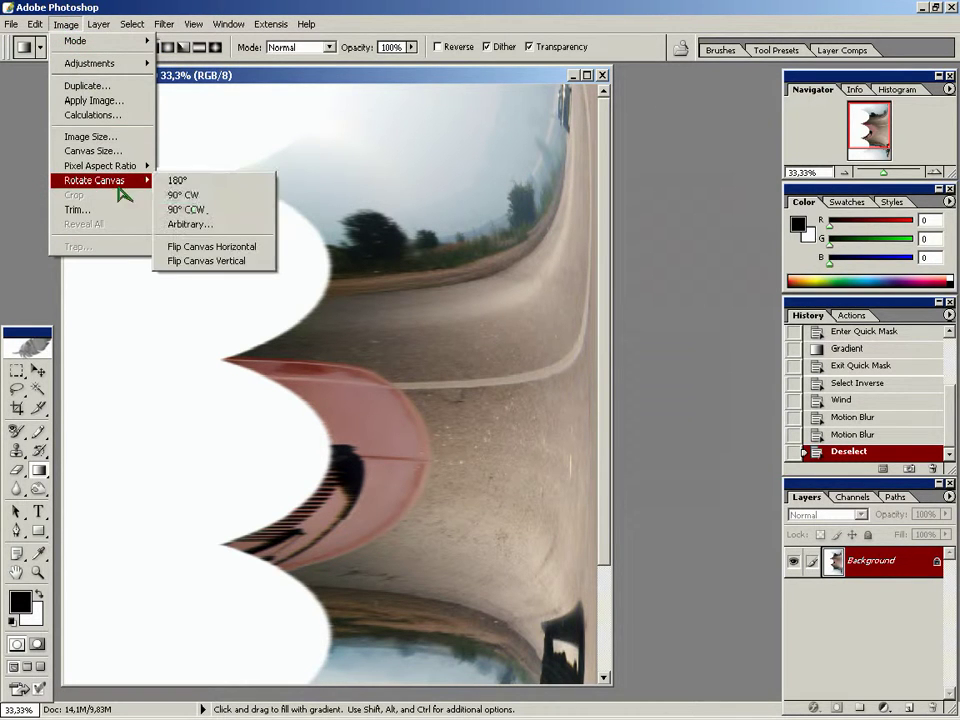
pyautogui.click(199, 209)
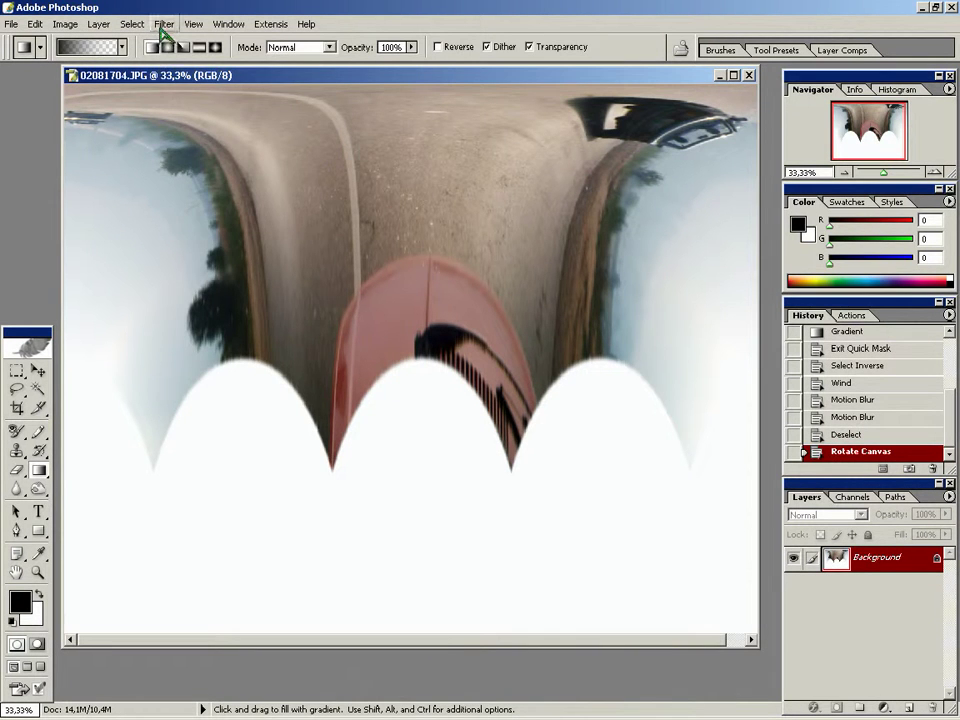
# Step: Apply Polar Coordinates with Rectangular to Polar to restore the flat road scene
pyautogui.click(164, 24)
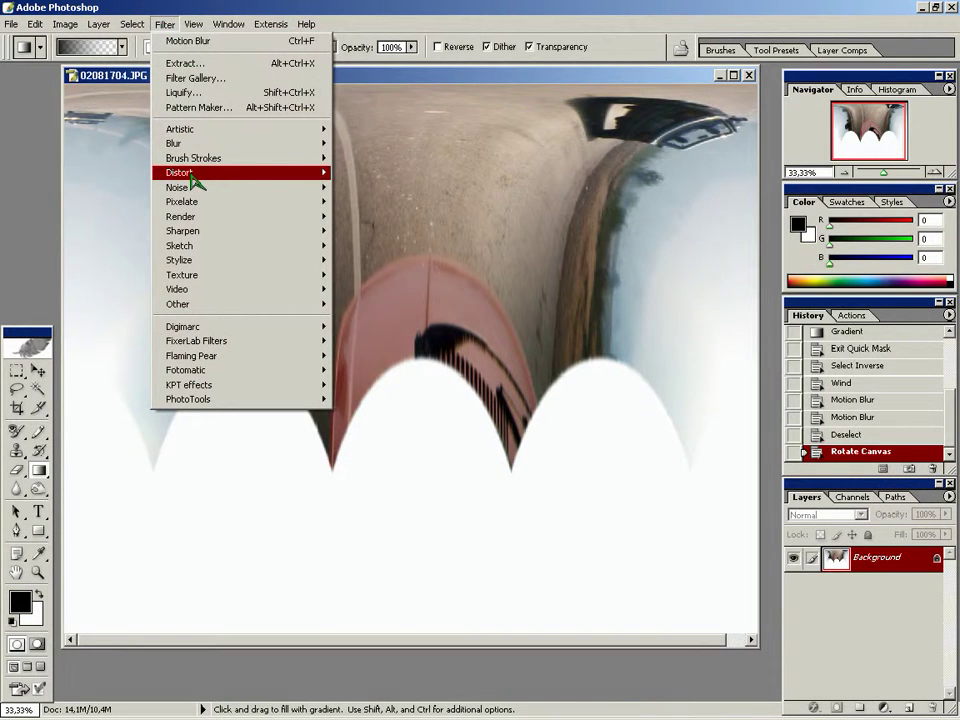
pyautogui.moveTo(180, 172)
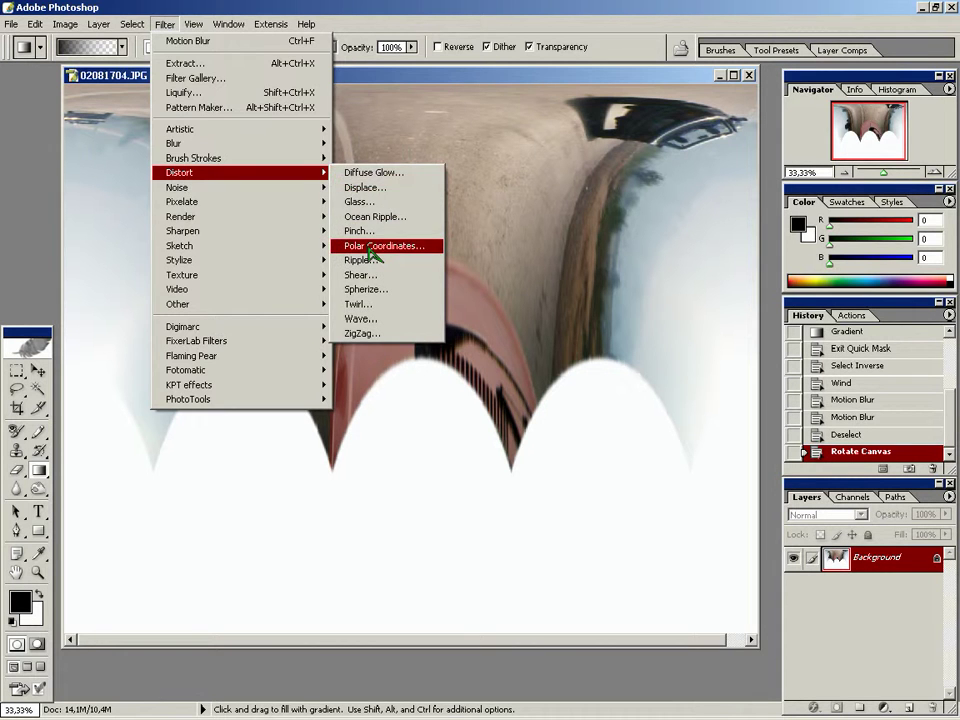
pyautogui.click(366, 246)
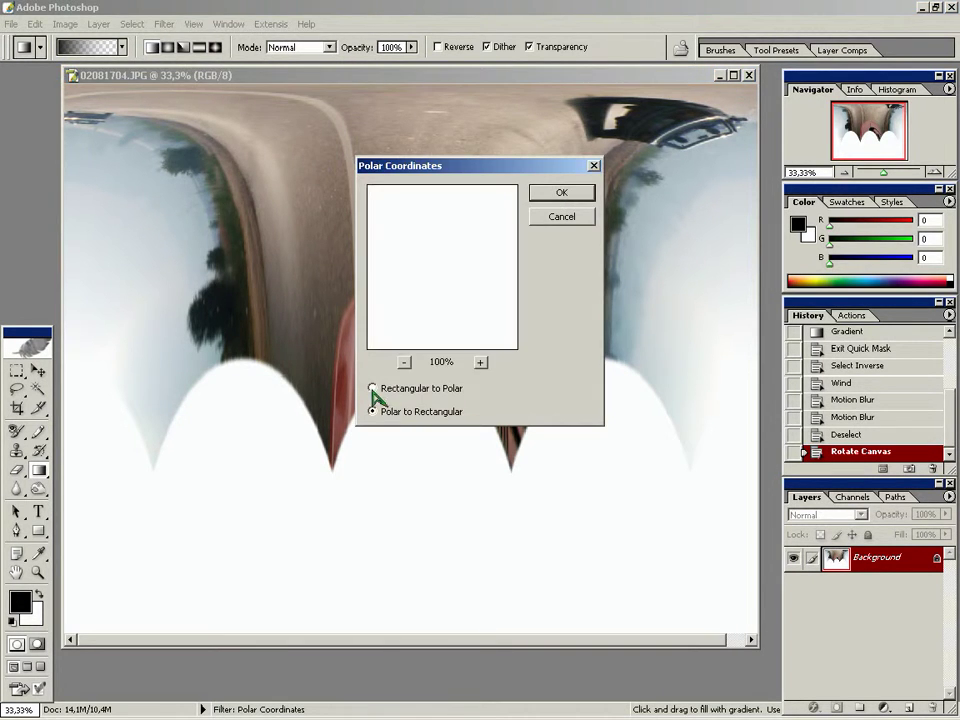
pyautogui.click(372, 388)
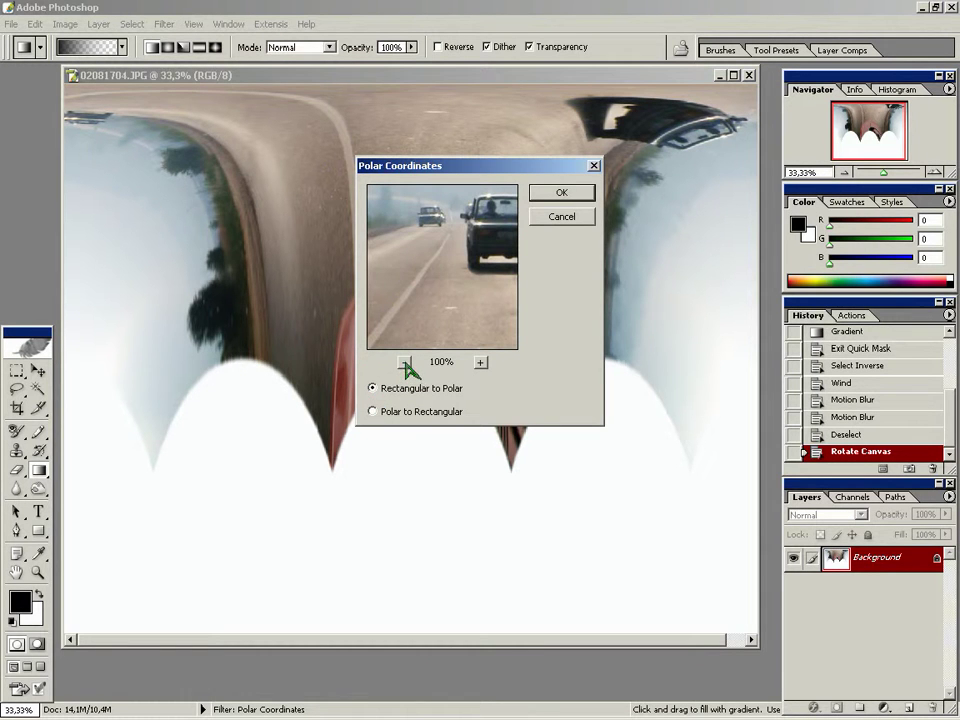
pyautogui.click(563, 196)
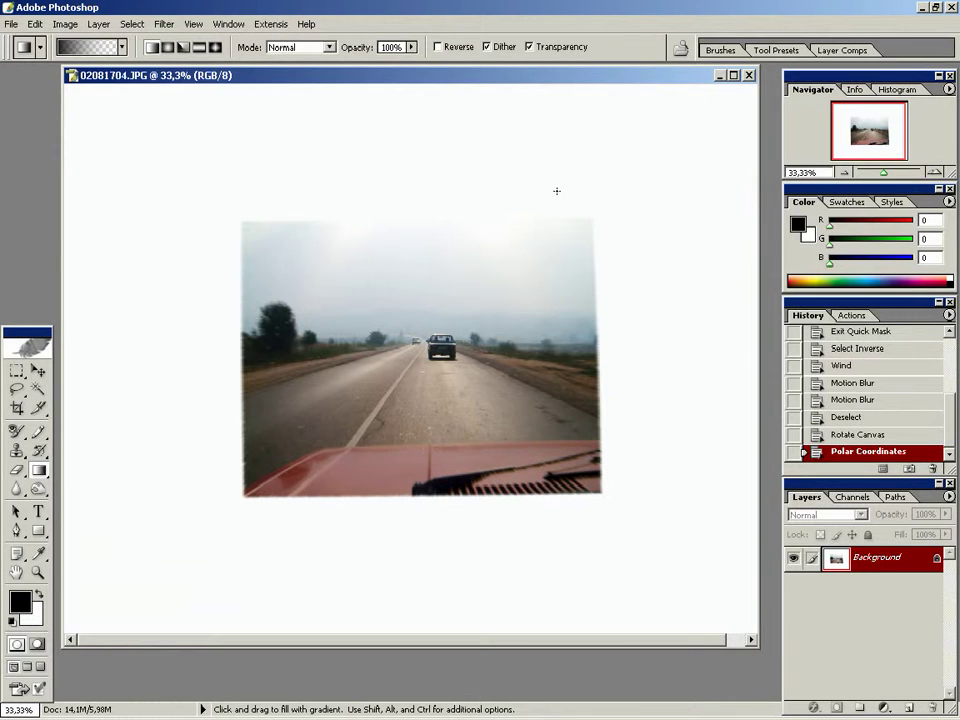
pyautogui.click(65, 24)
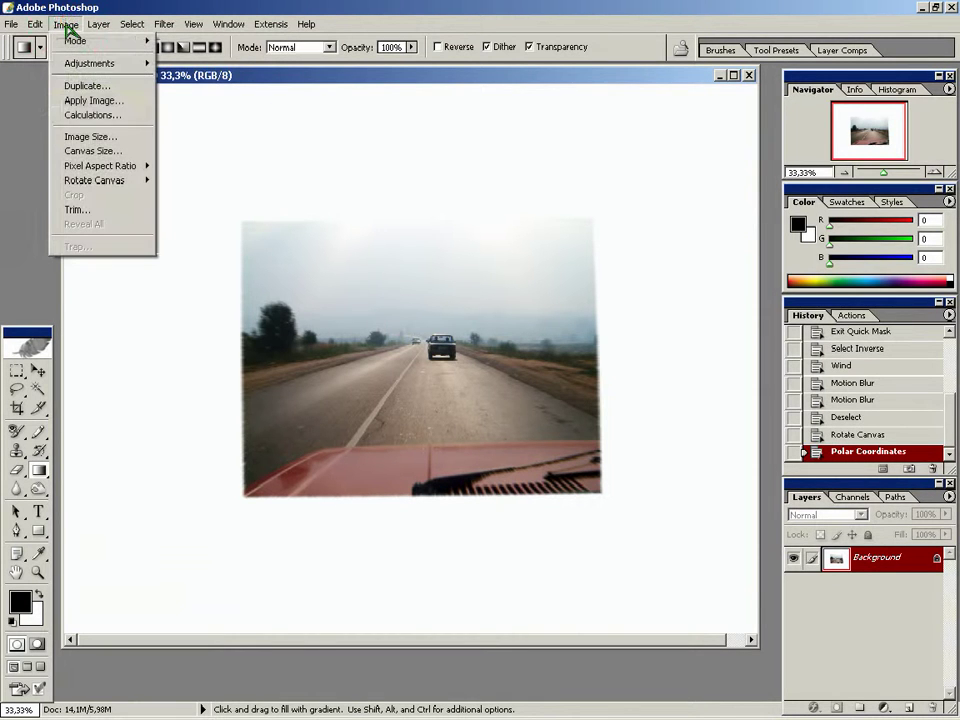
# Step: Shrink the canvas to 50% width and height, accepting the clipping warning
pyautogui.click(76, 160)
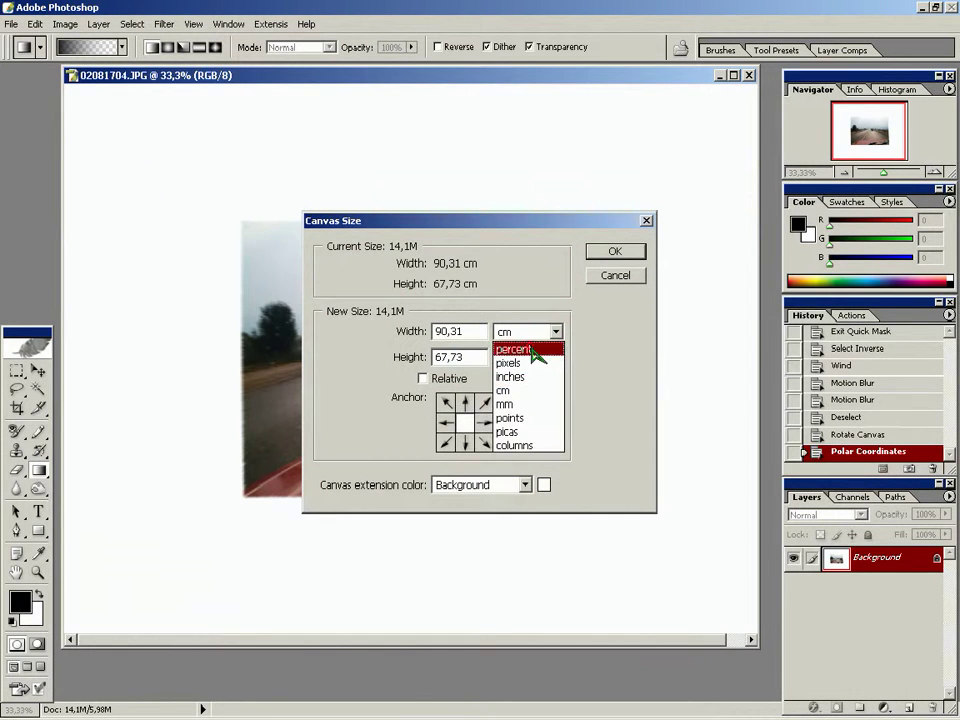
pyautogui.click(536, 348)
pyautogui.moveTo(459, 332); pyautogui.dragTo(398, 343)
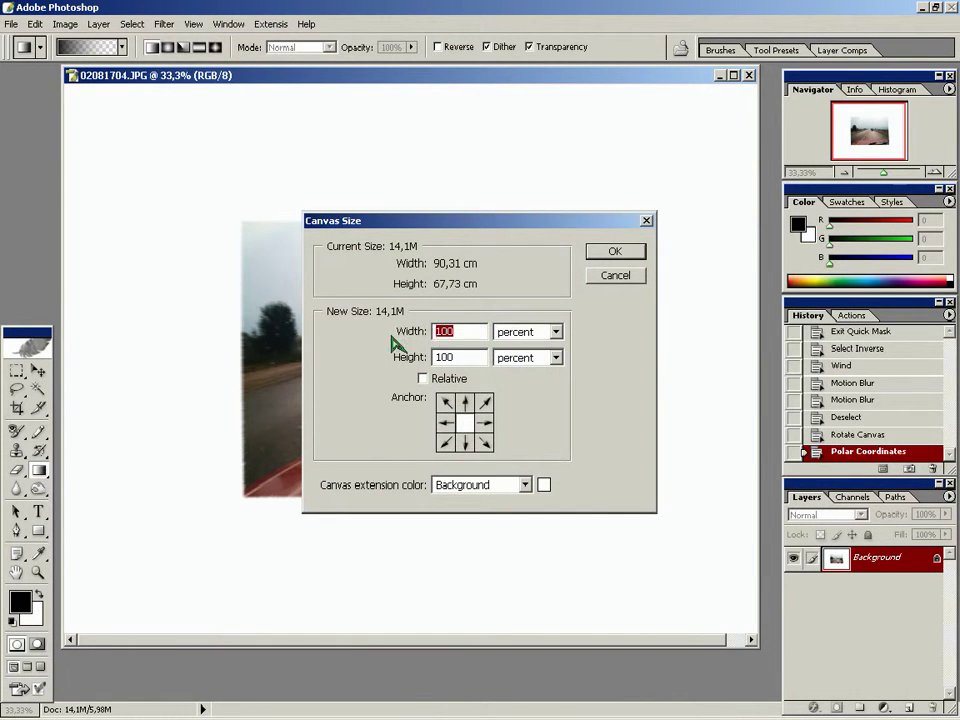
pyautogui.write('50')
pyautogui.press('Tab')
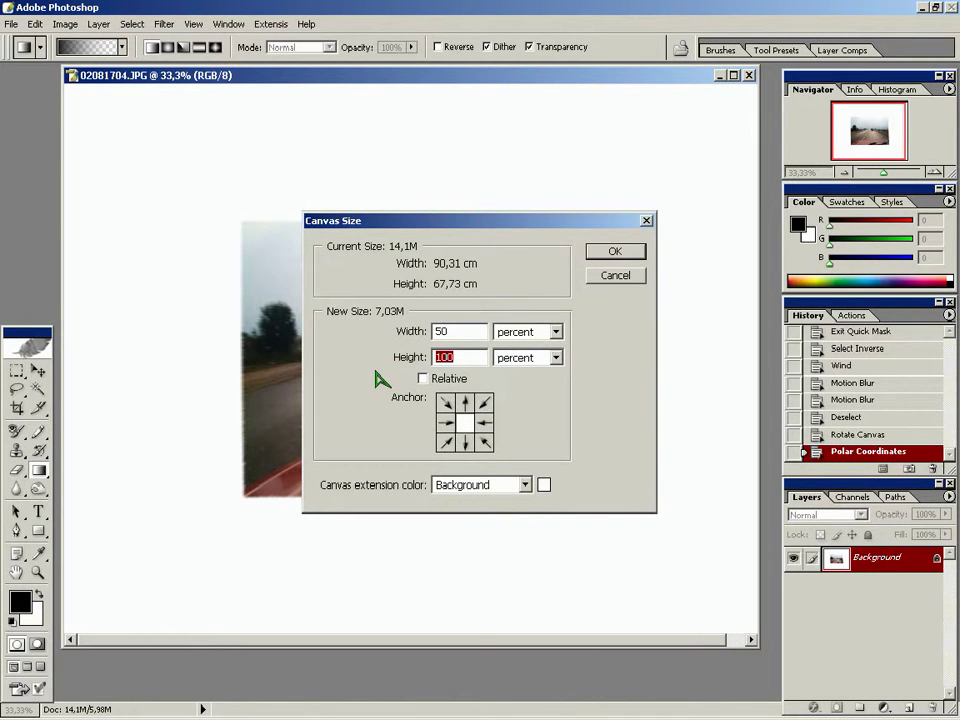
pyautogui.write('50')
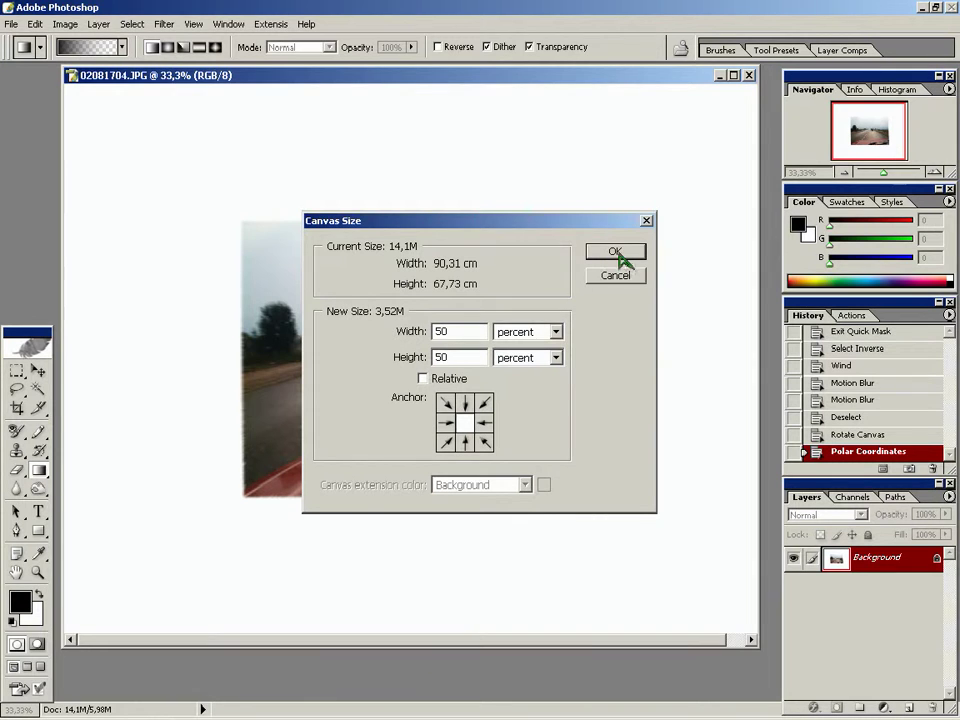
pyautogui.click(618, 251)
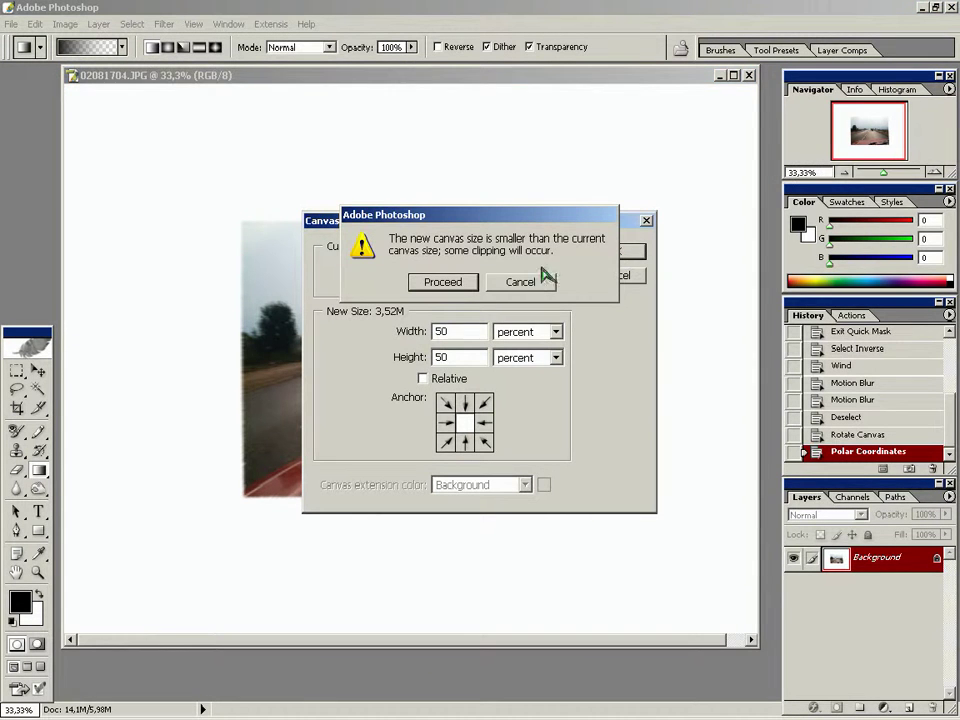
pyautogui.click(443, 284)
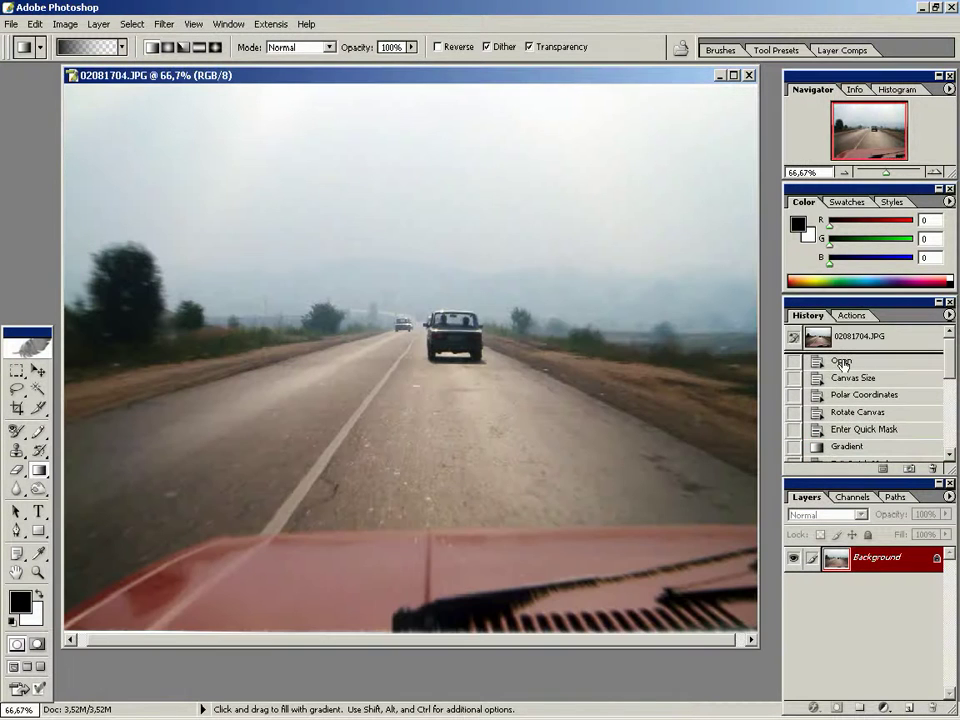
# Step: Revert to the Open history state and duplicate the Background layer
pyautogui.click(842, 363)
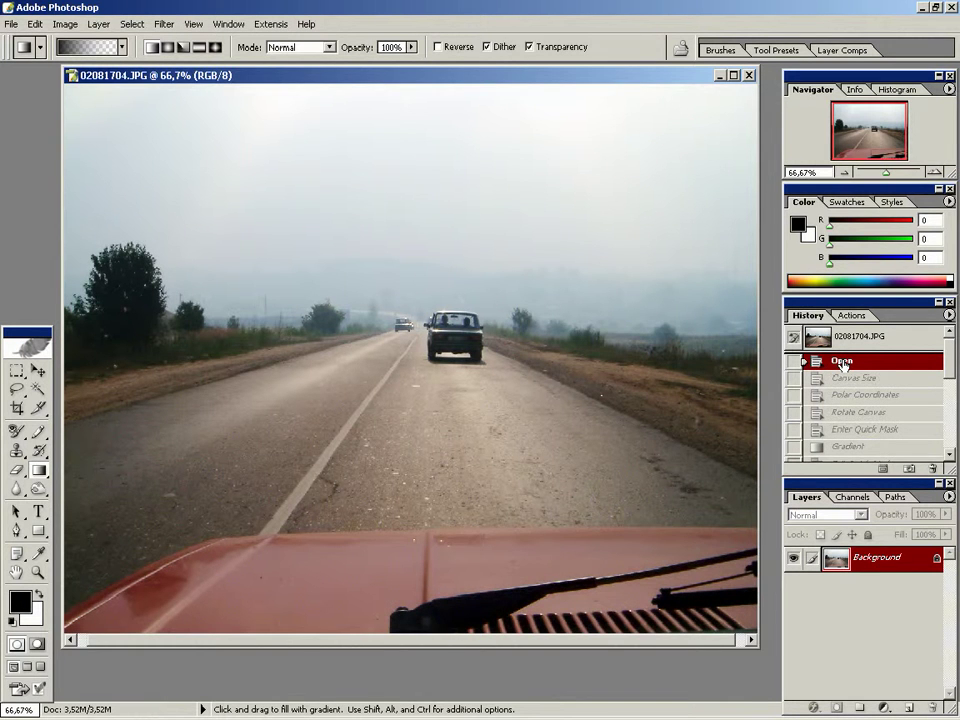
pyautogui.moveTo(866, 559); pyautogui.dragTo(909, 708)
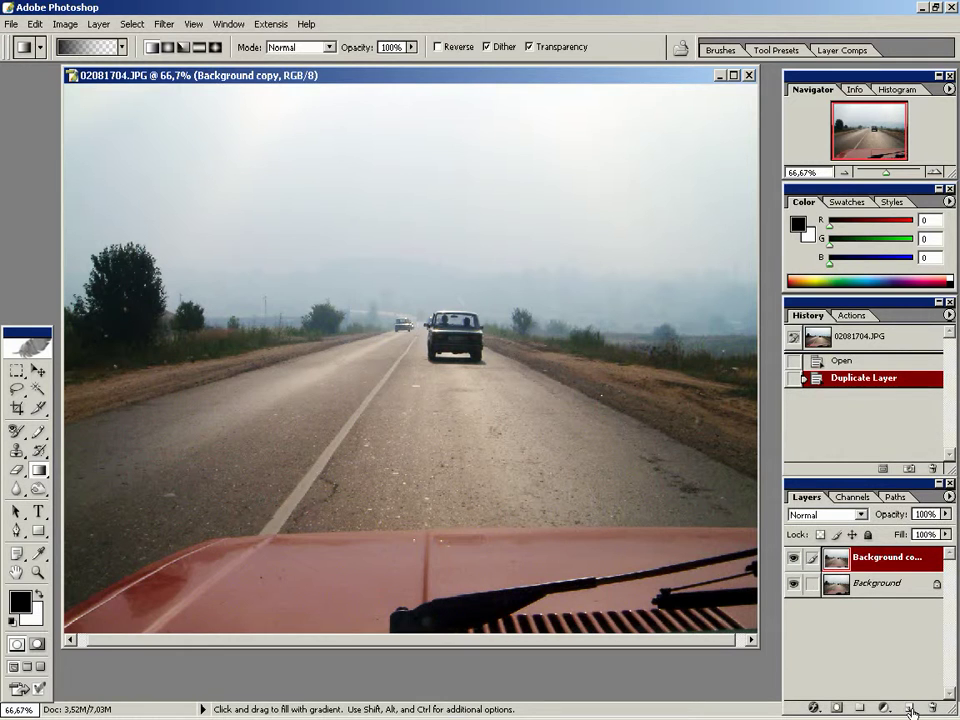
pyautogui.click(162, 24)
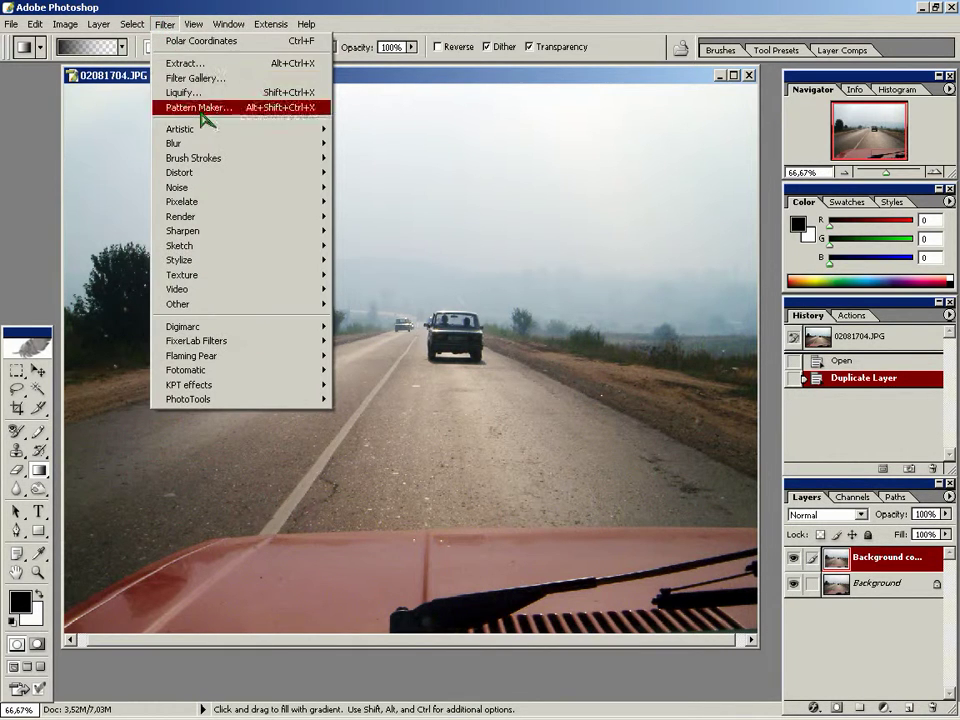
# Step: Apply a Radial Blur with Amount 10, Zoom method and Best quality to the Background copy layer
pyautogui.moveTo(240, 143)
pyautogui.click(375, 231)
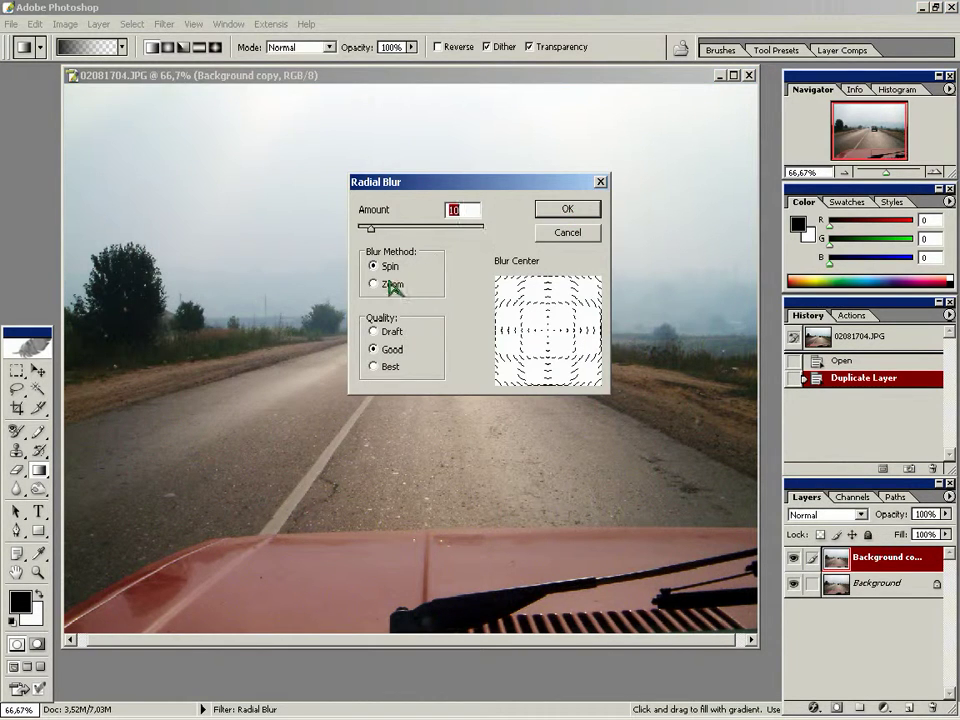
pyautogui.click(378, 284)
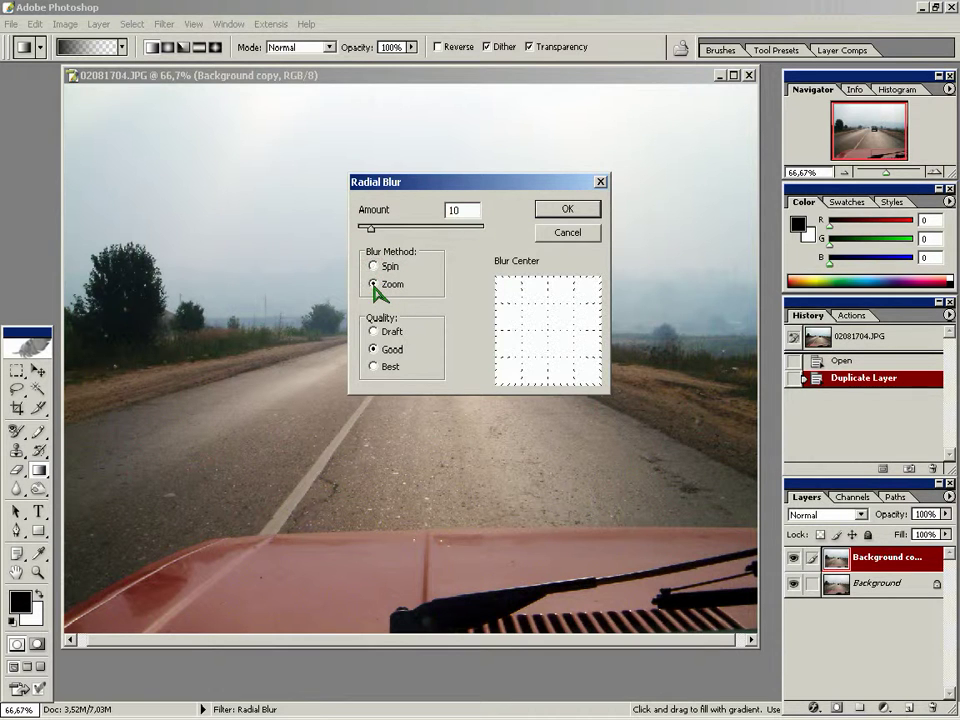
pyautogui.click(372, 367)
pyautogui.click(567, 210)
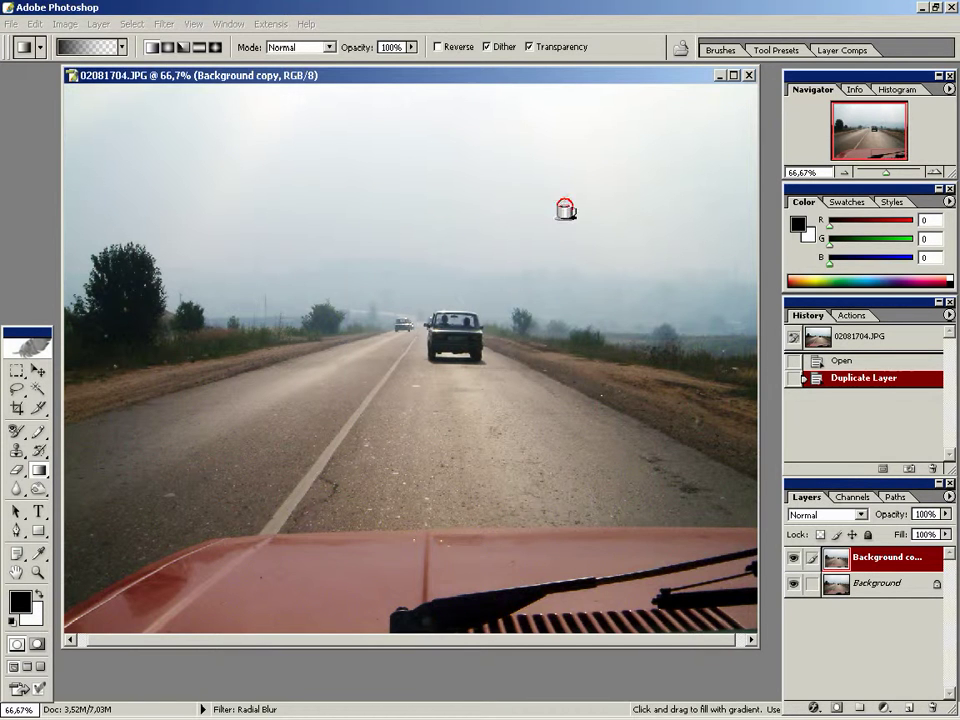
pyautogui.click(16, 470)
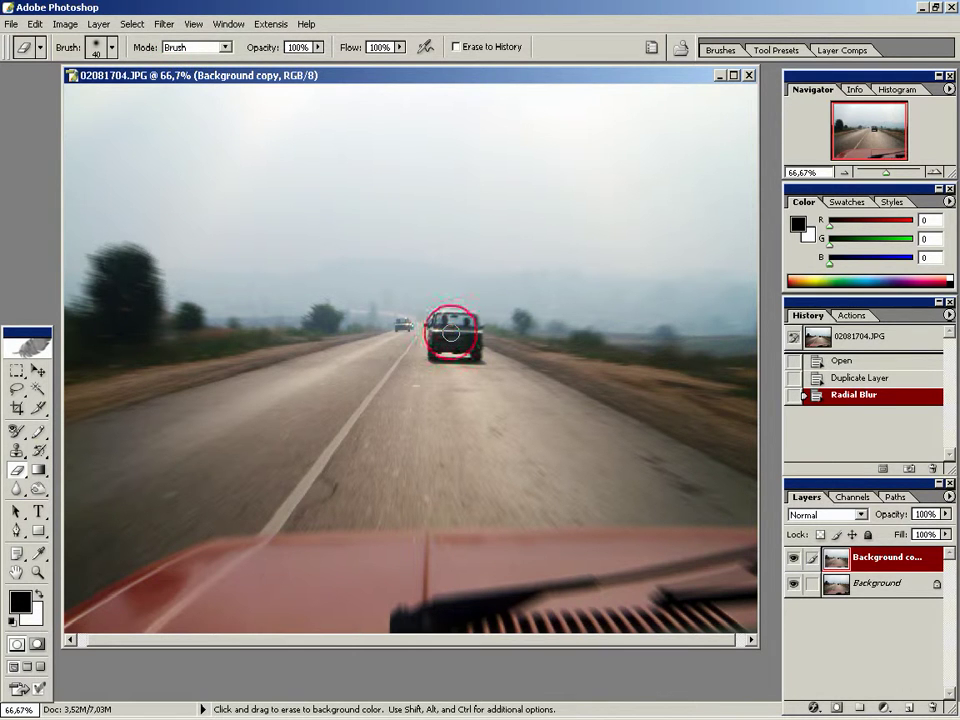
# Step: Erase the zoom blur from the lead car and the distant car so both appear sharp
pyautogui.moveTo(436, 332)
pyautogui.mouseDown()
pyautogui.moveTo(470, 320)
pyautogui.moveTo(446, 346)
pyautogui.moveTo(455, 337)
pyautogui.mouseUp()
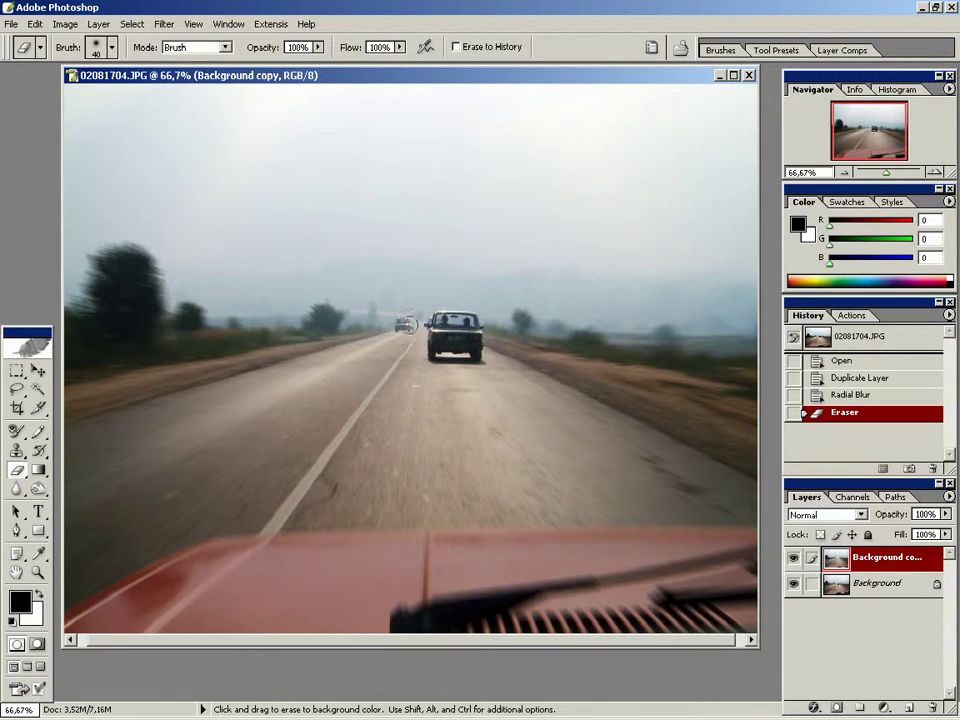
pyautogui.click(403, 324)
pyautogui.click(403, 324)
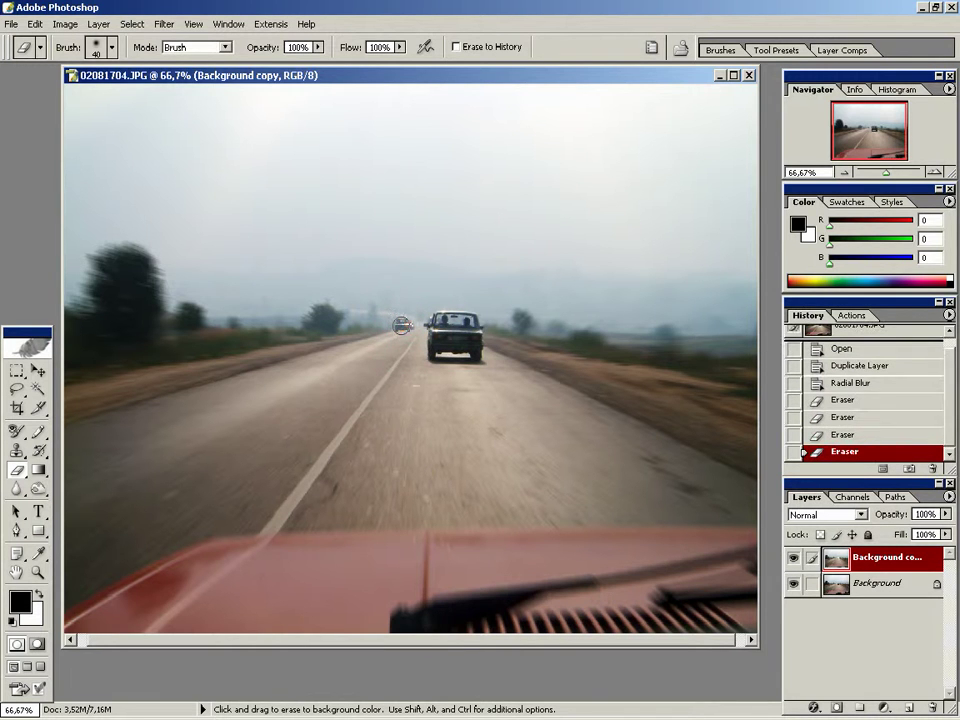